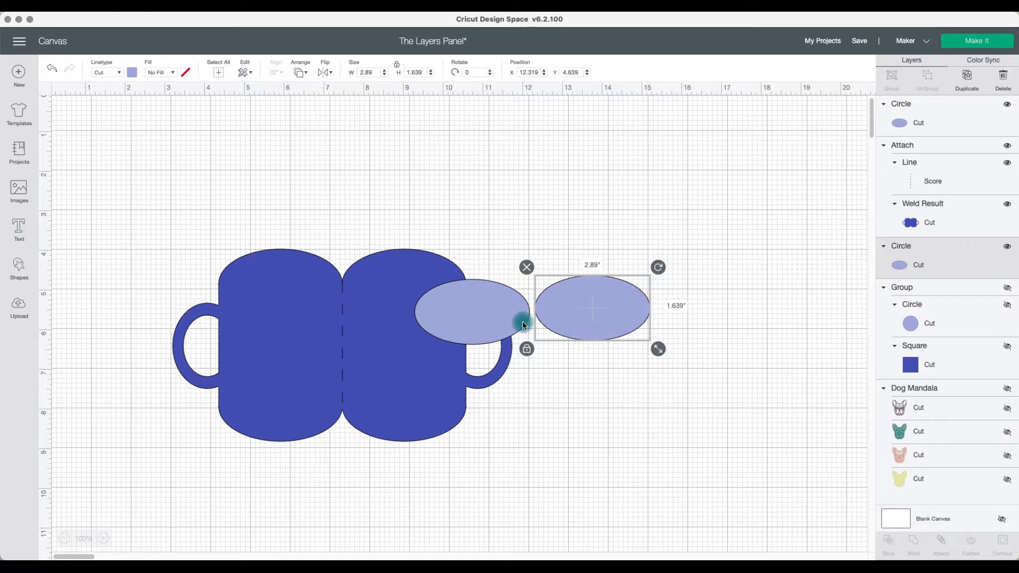
Delete the extra light purple ellipse beside the mug shape, keeping the one that overlaps the mug.
click(977, 82)
drag(569, 296, 654, 218)
click(604, 192)
click(575, 316)
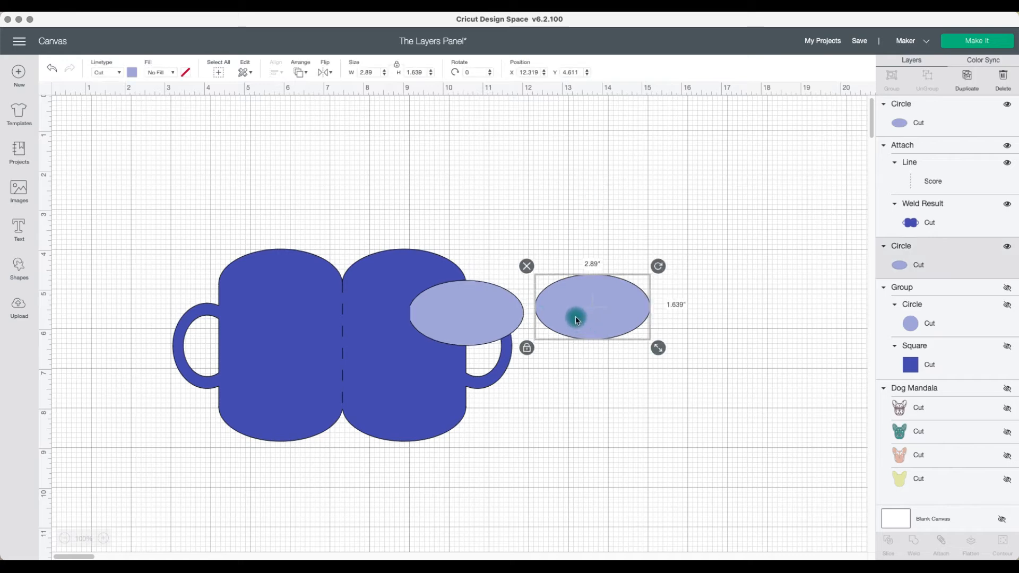
click(526, 266)
Place the light purple ellipse in the top of the right mug, and put a duplicate in the top of the left mug.
drag(489, 297, 430, 280)
click(962, 81)
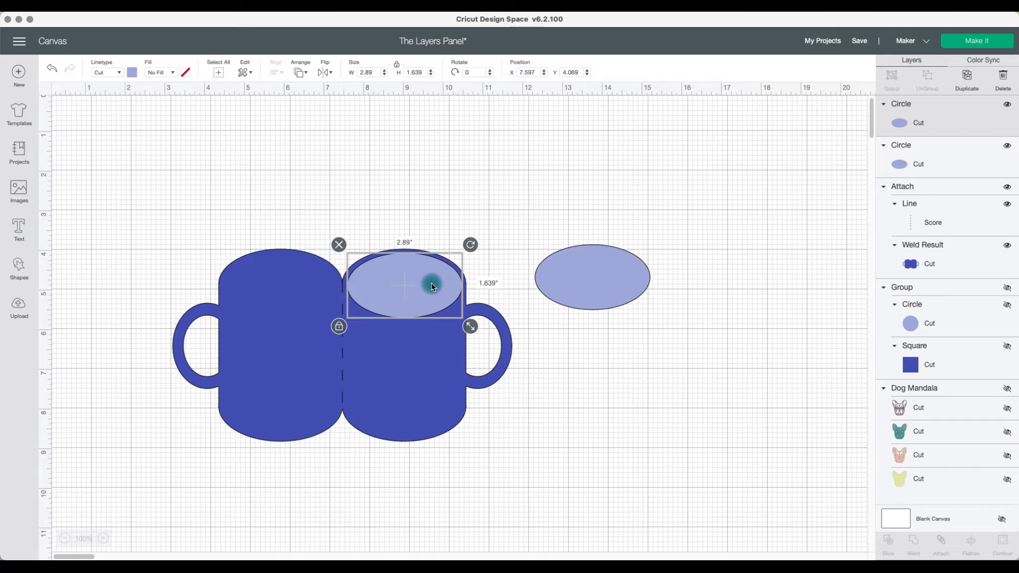
drag(626, 287, 312, 282)
click(549, 276)
click(578, 268)
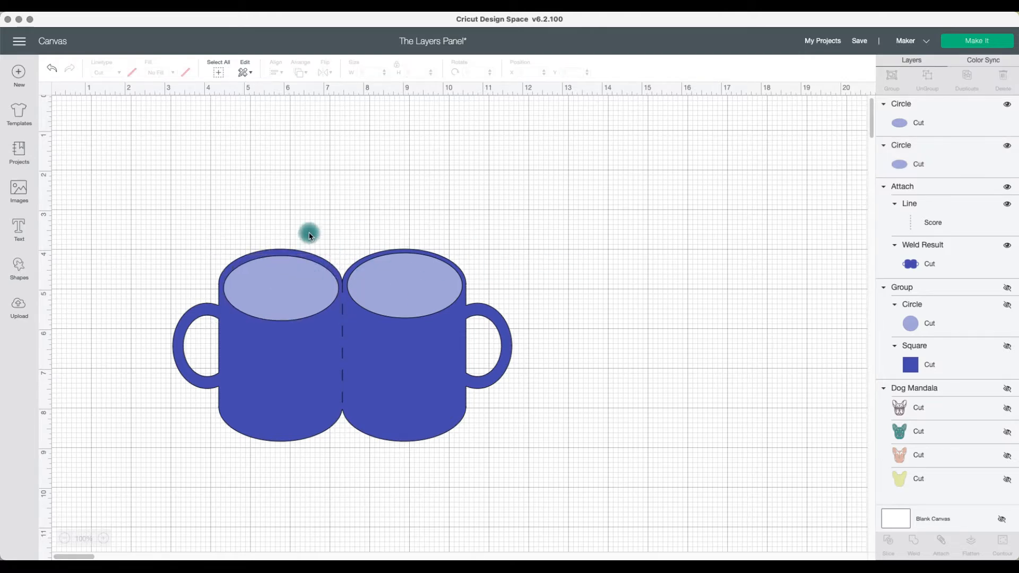
Detach the score line from the mug shape, slice the left ellipse out of the mug, and move the cut mug aside.
click(342, 333)
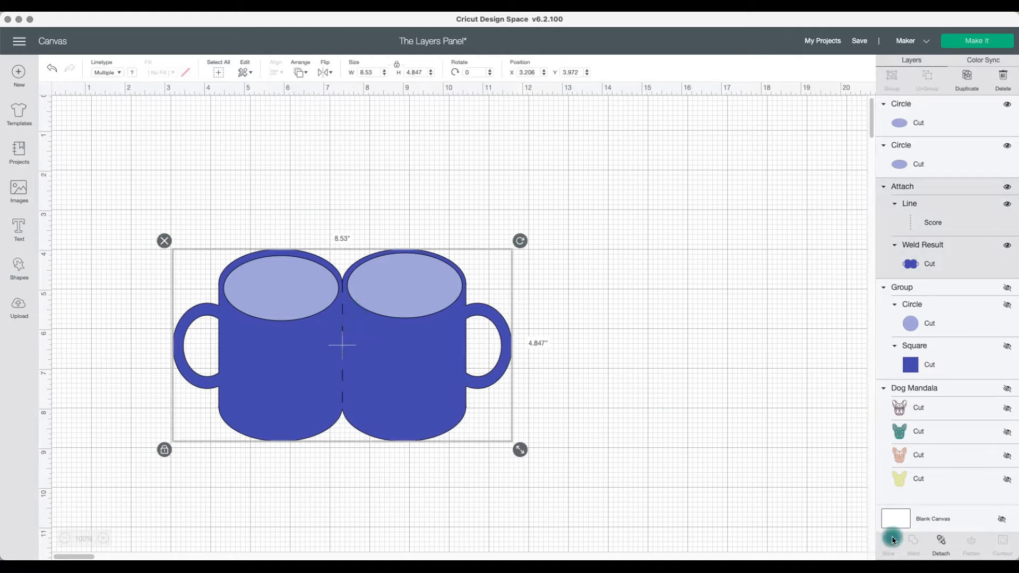
click(941, 546)
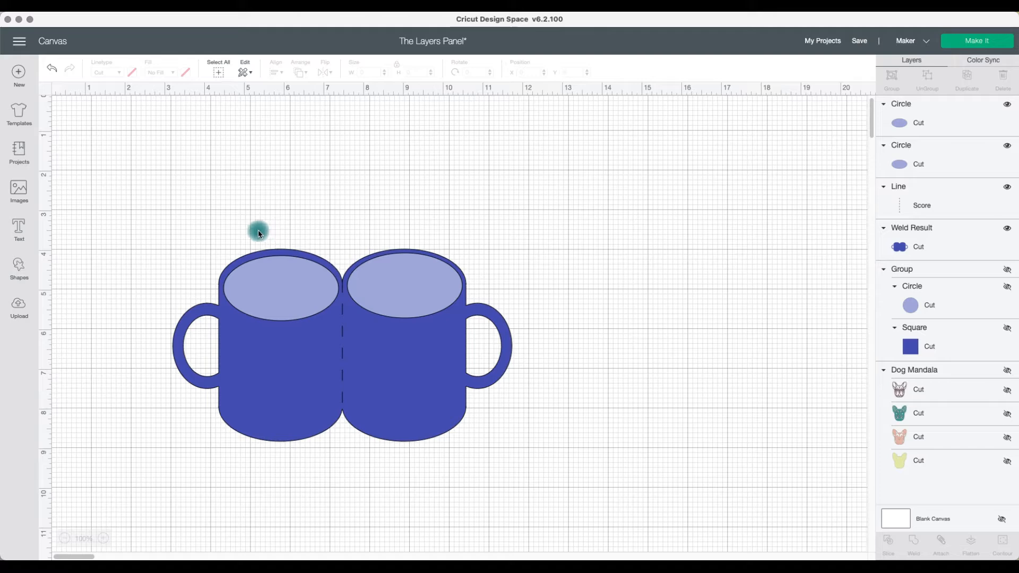
drag(258, 230, 269, 282)
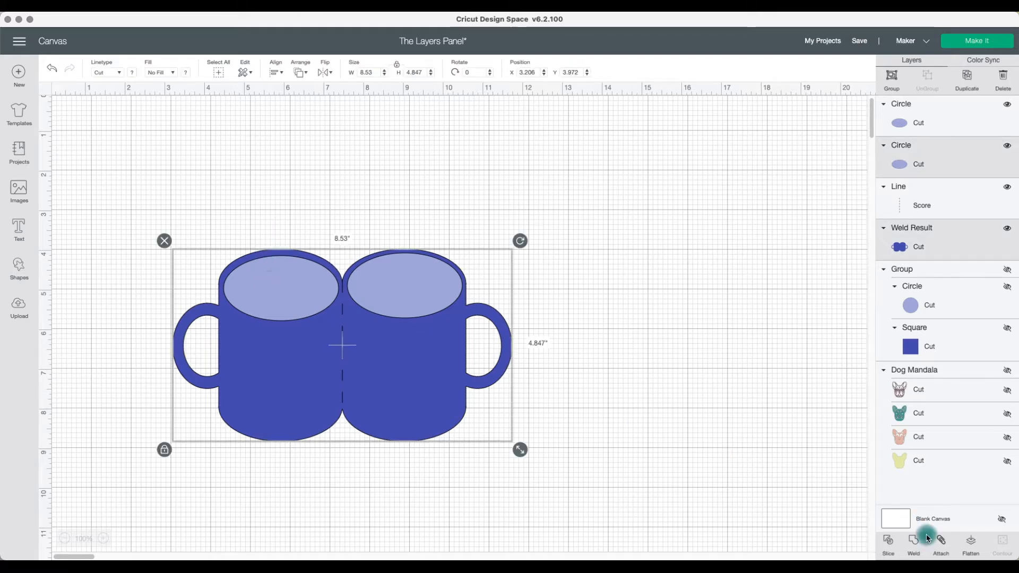
click(888, 541)
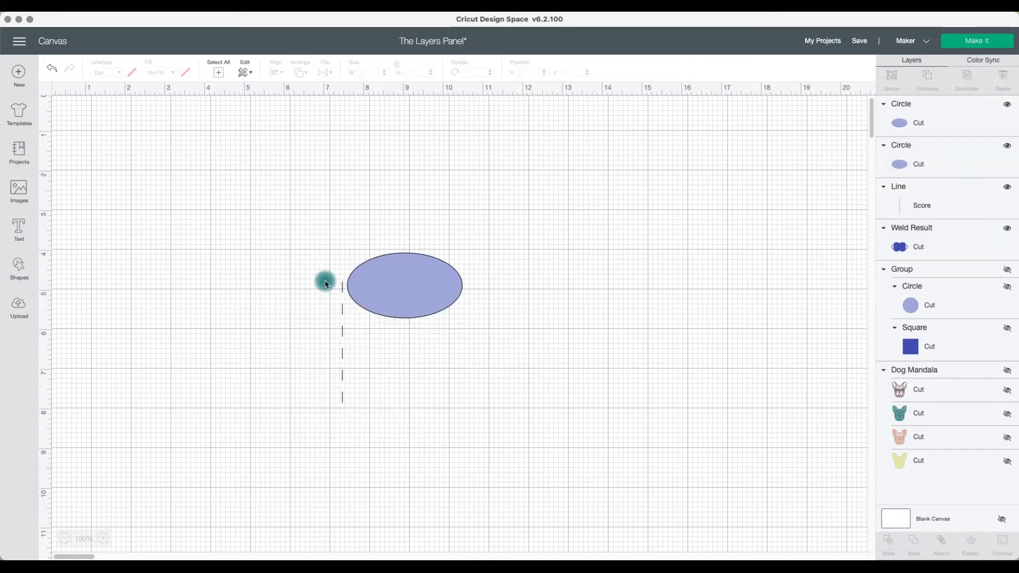
drag(298, 340, 550, 367)
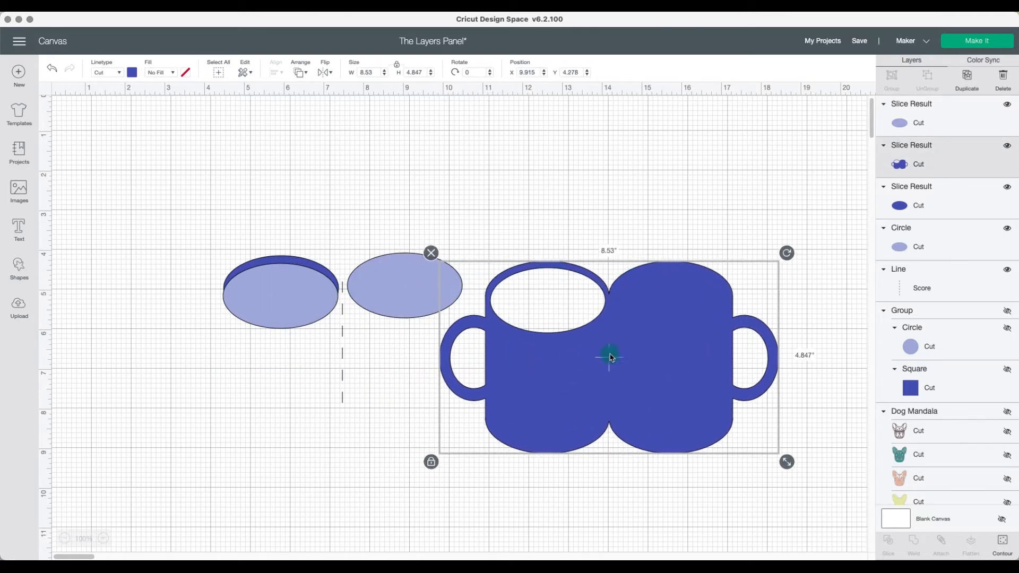
Move the remaining light ellipse onto the top of the right mug and send it to the front.
drag(403, 280, 671, 295)
click(300, 72)
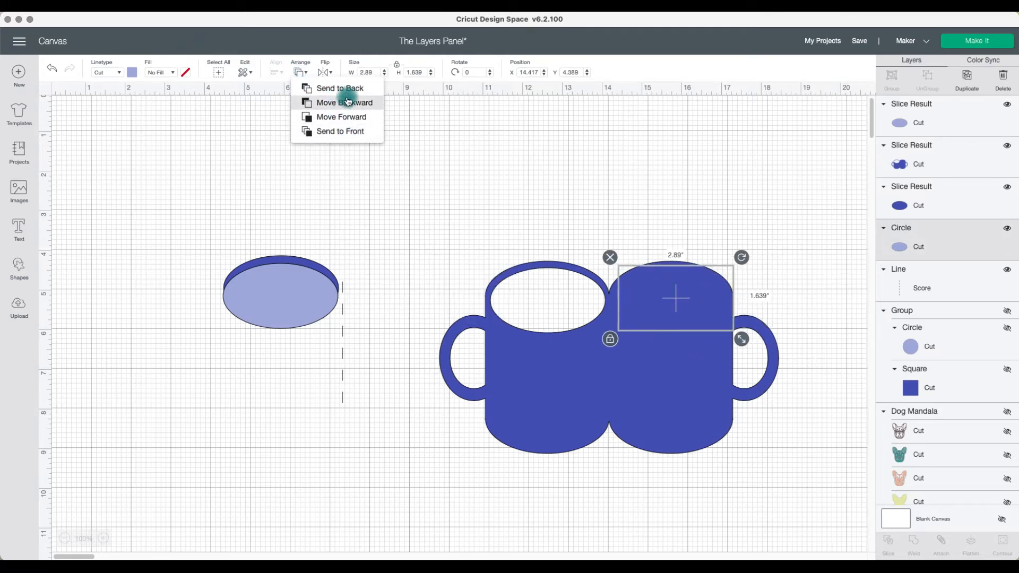
click(347, 131)
drag(661, 301, 654, 302)
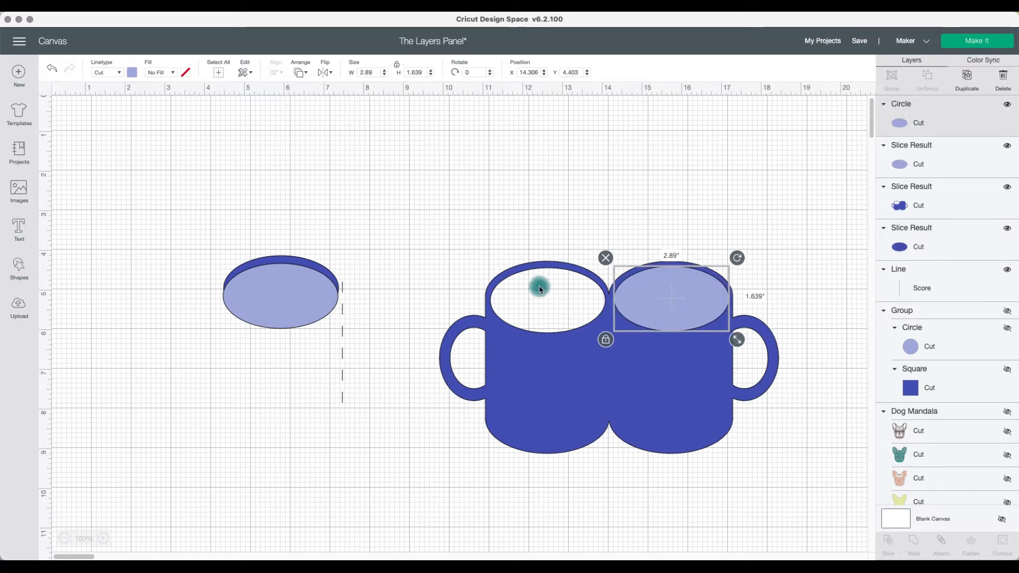
click(540, 290)
click(612, 237)
click(582, 315)
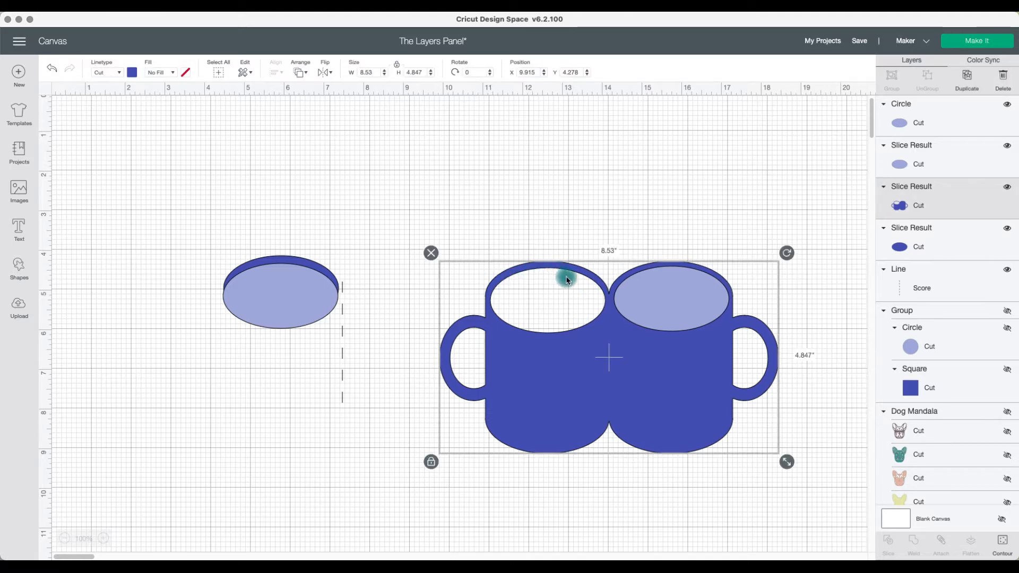
Delete the two leftover sliced ellipses and move the score line onto the fold between the two mugs.
click(301, 299)
click(215, 248)
click(236, 266)
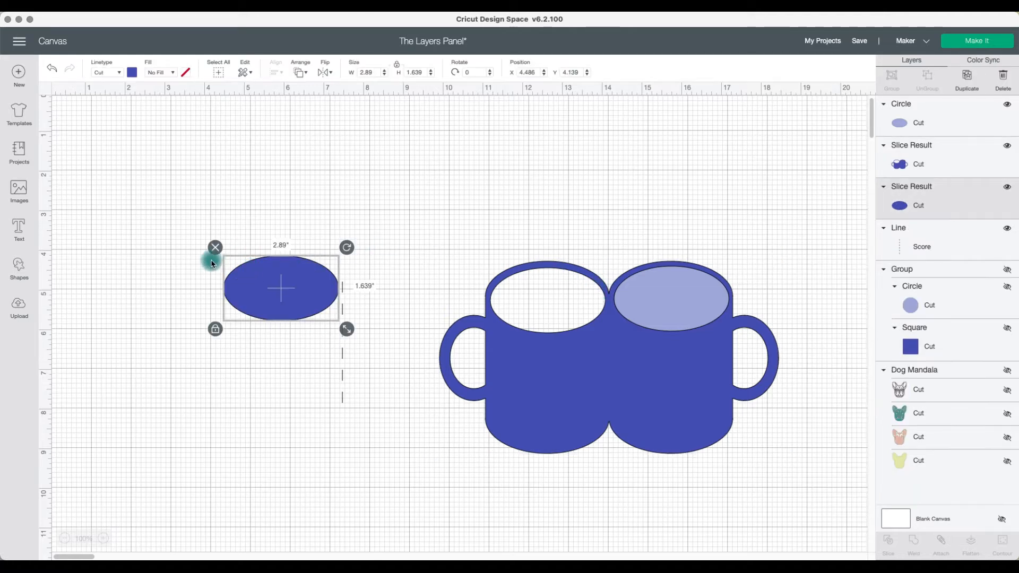
click(214, 247)
drag(342, 309, 610, 331)
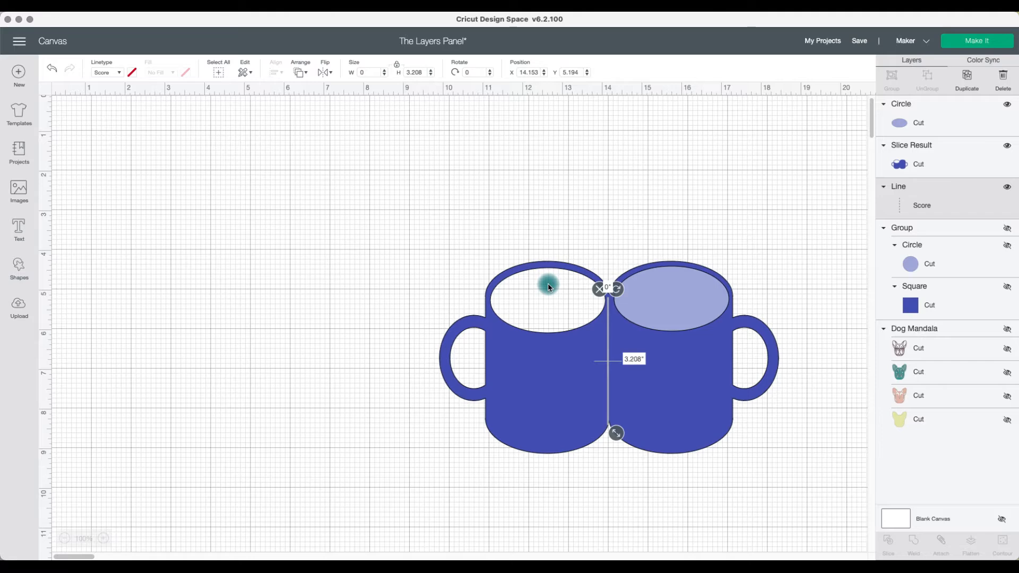
Fine-tune the ellipse to about X 14.278, Y 4.417, and move the mug shape to about X 8.137, Y 4.111.
click(675, 312)
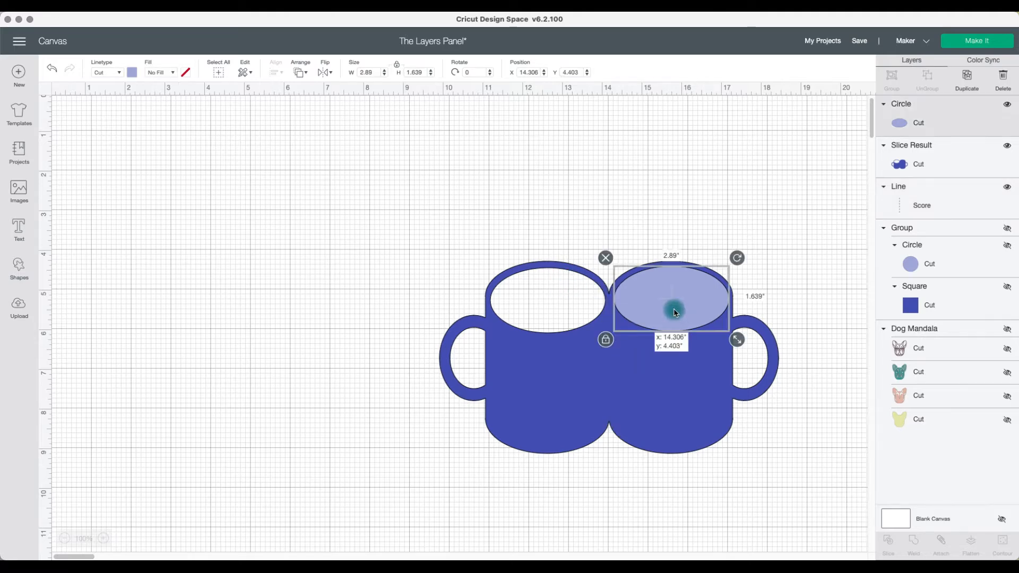
drag(675, 312, 673, 312)
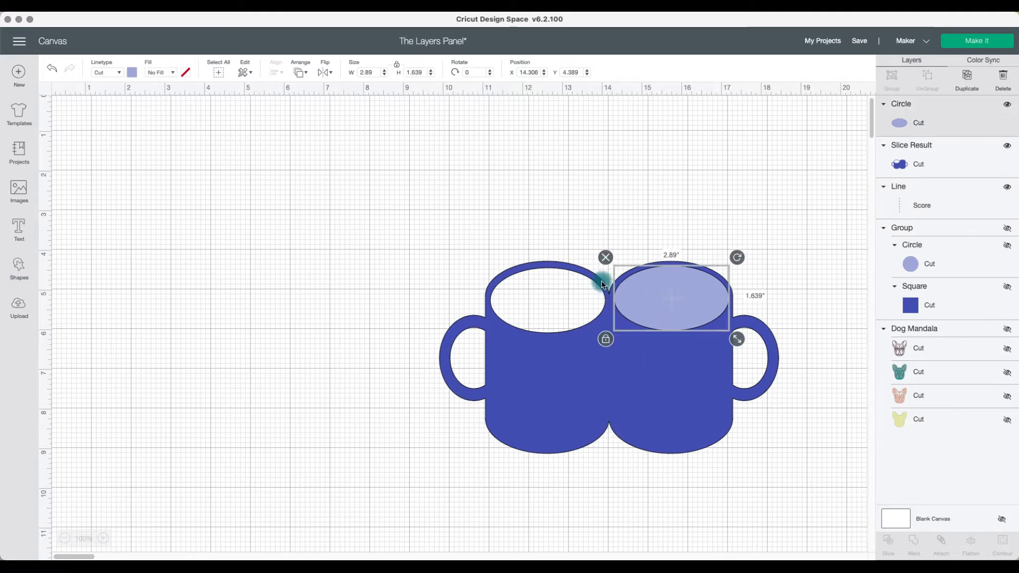
drag(677, 303, 676, 304)
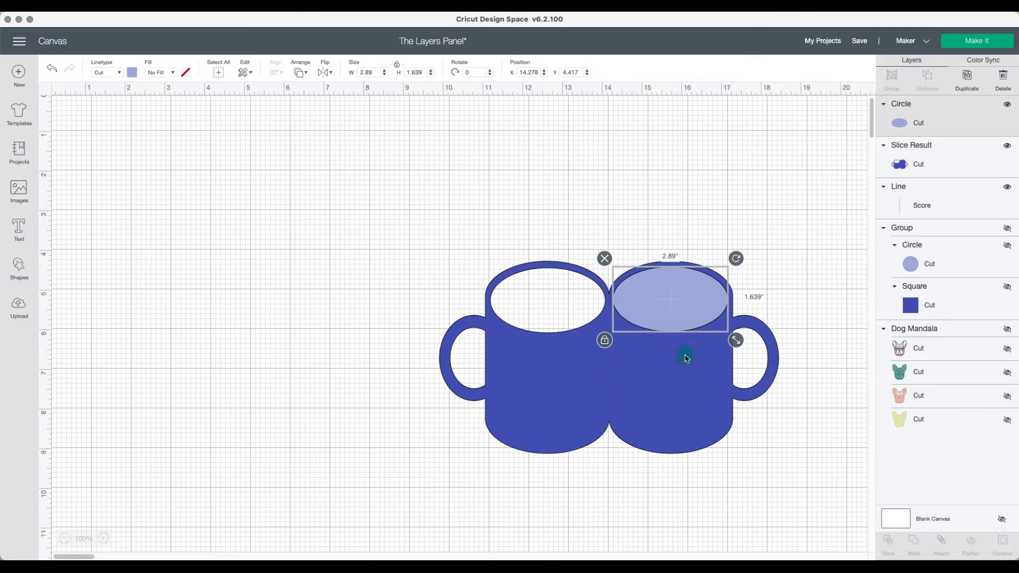
drag(685, 392, 613, 385)
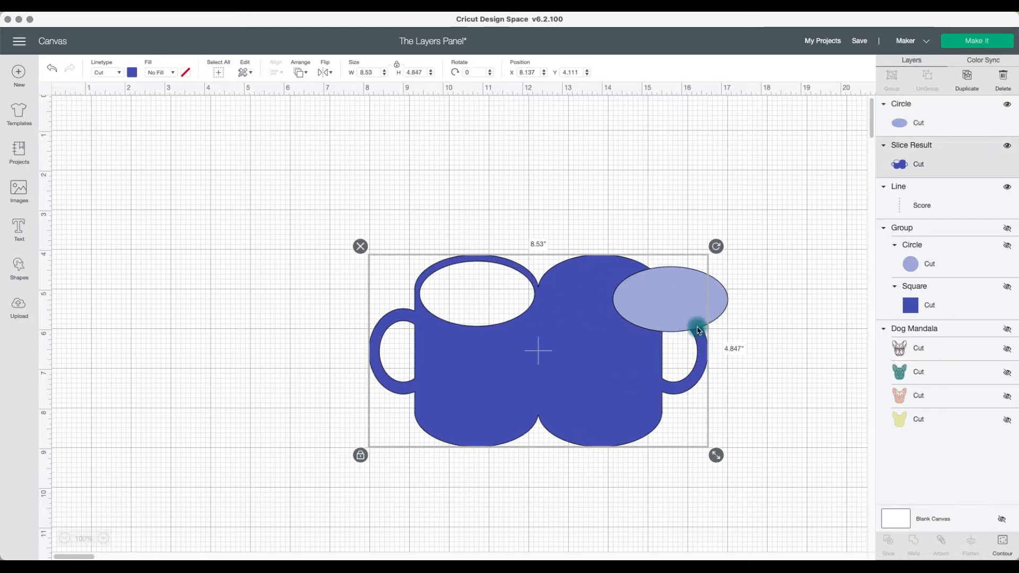
Save the project, and reopen The Layers Panel from the saved projects for customizing.
click(859, 43)
click(870, 56)
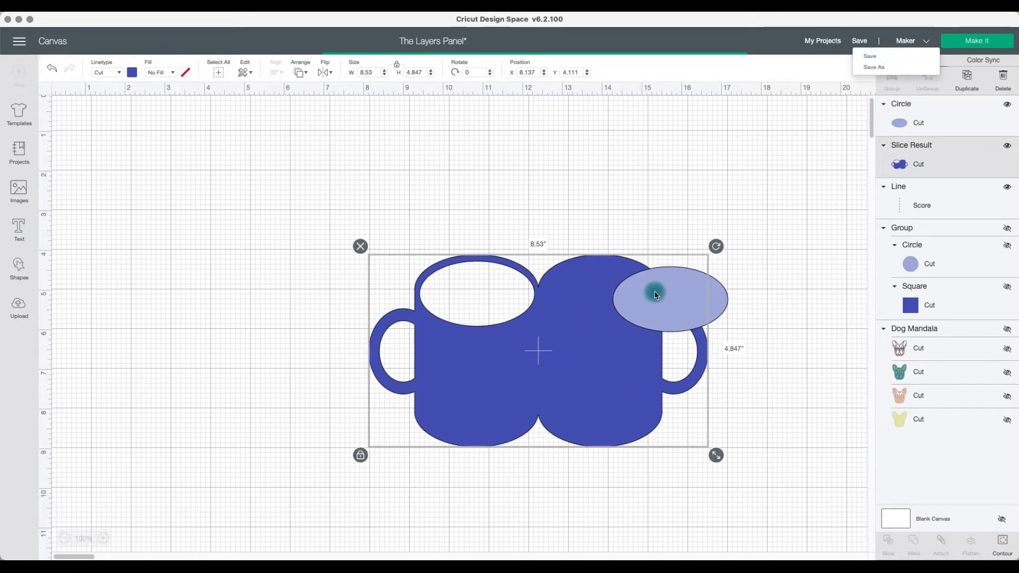
click(838, 40)
click(143, 200)
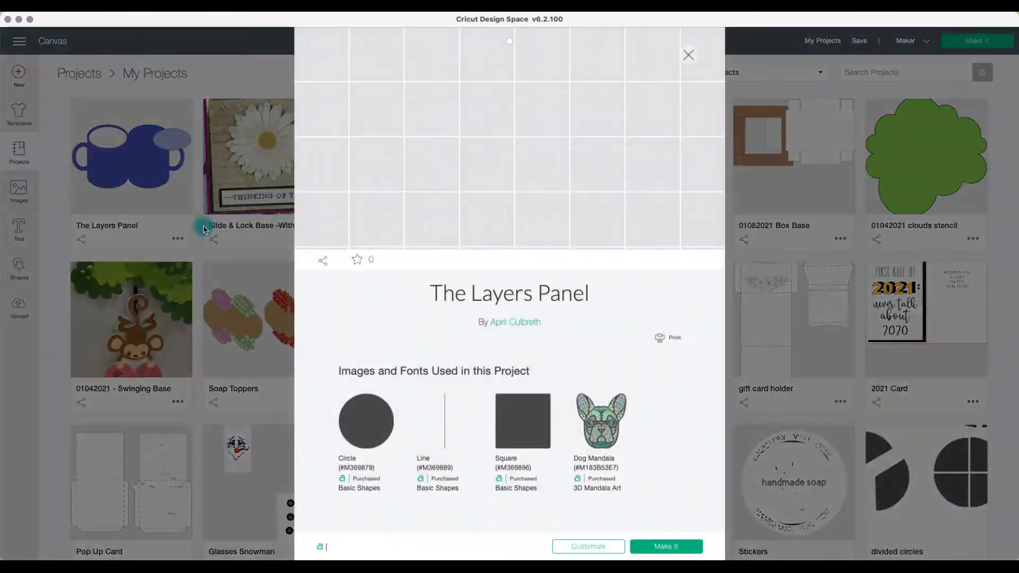
click(599, 547)
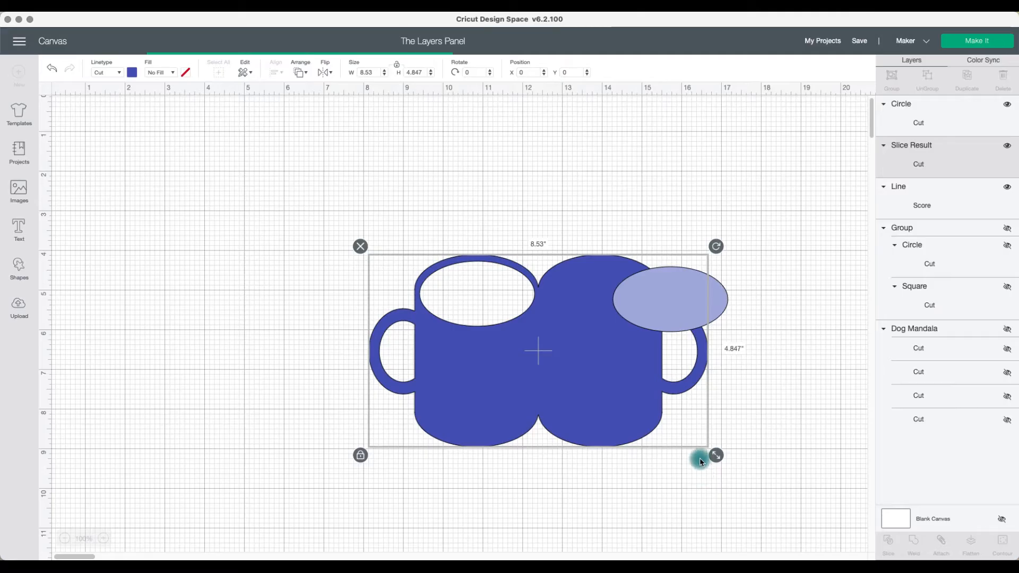
click(677, 284)
click(609, 287)
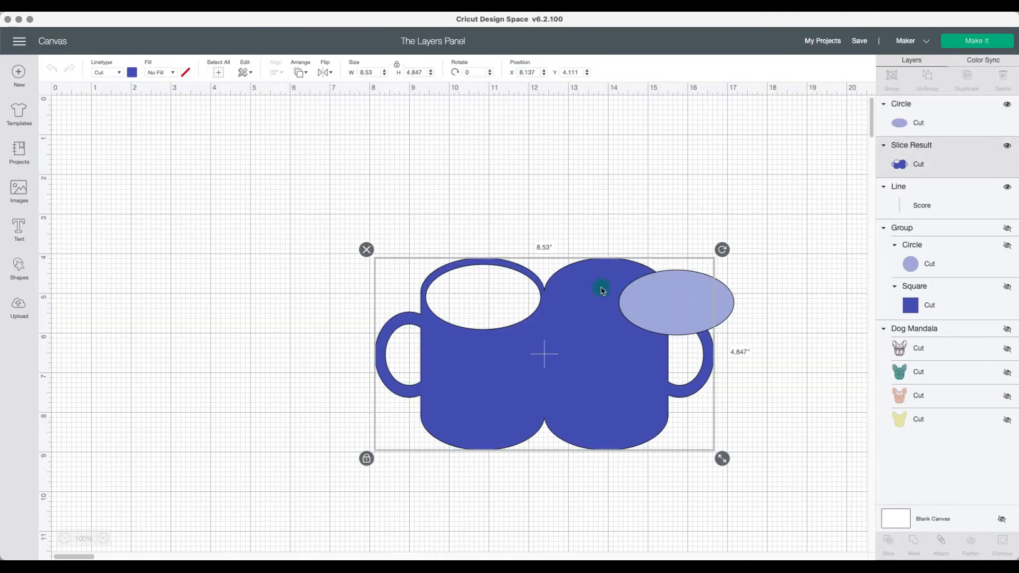
Try moving the mug shape and undoing the move, and separate the mug and the light ellipse from the score line.
drag(622, 409, 592, 385)
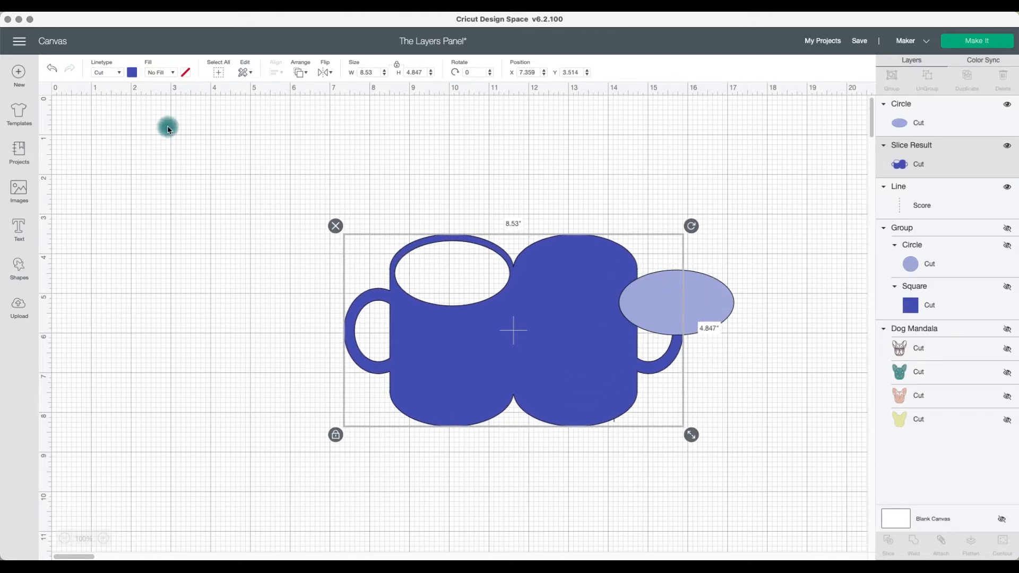
click(52, 70)
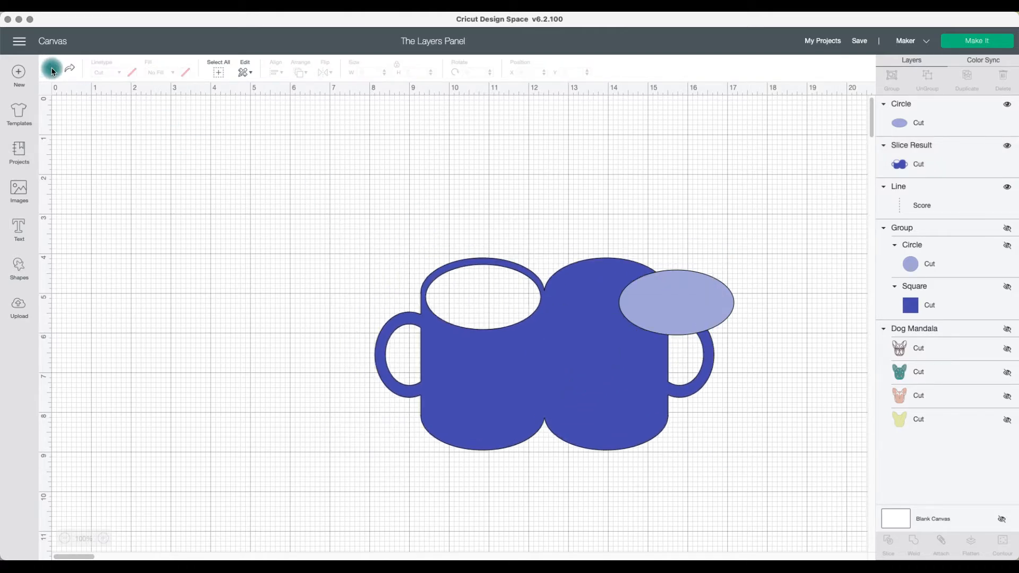
drag(680, 301, 640, 248)
drag(586, 346, 449, 311)
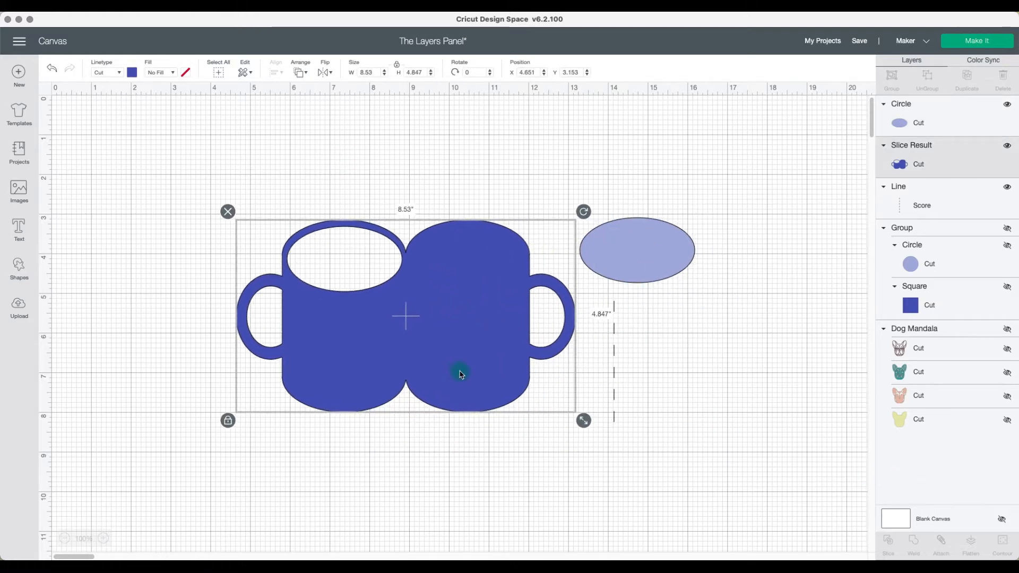
drag(516, 408, 514, 405)
drag(501, 376, 496, 382)
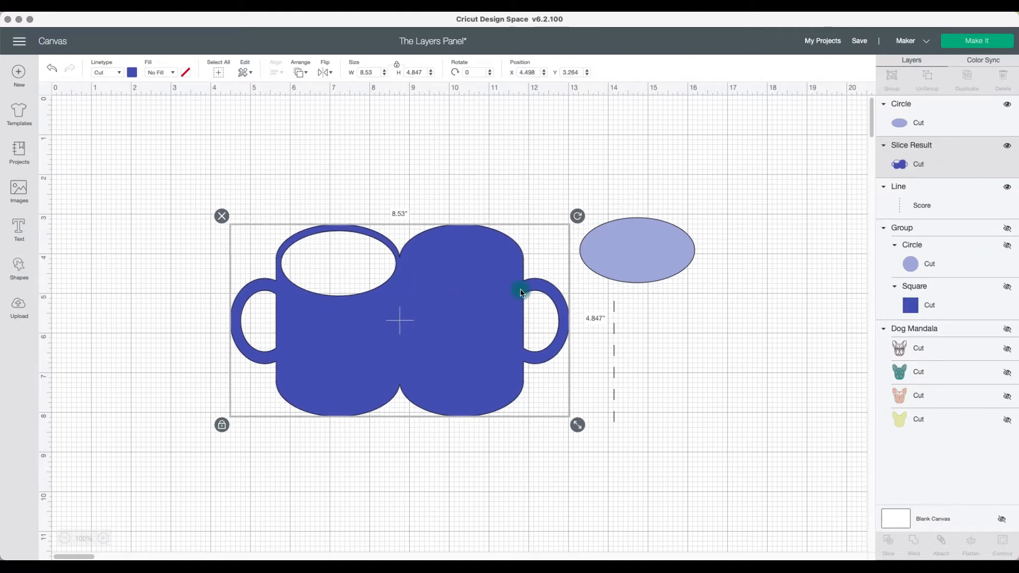
drag(436, 325, 439, 325)
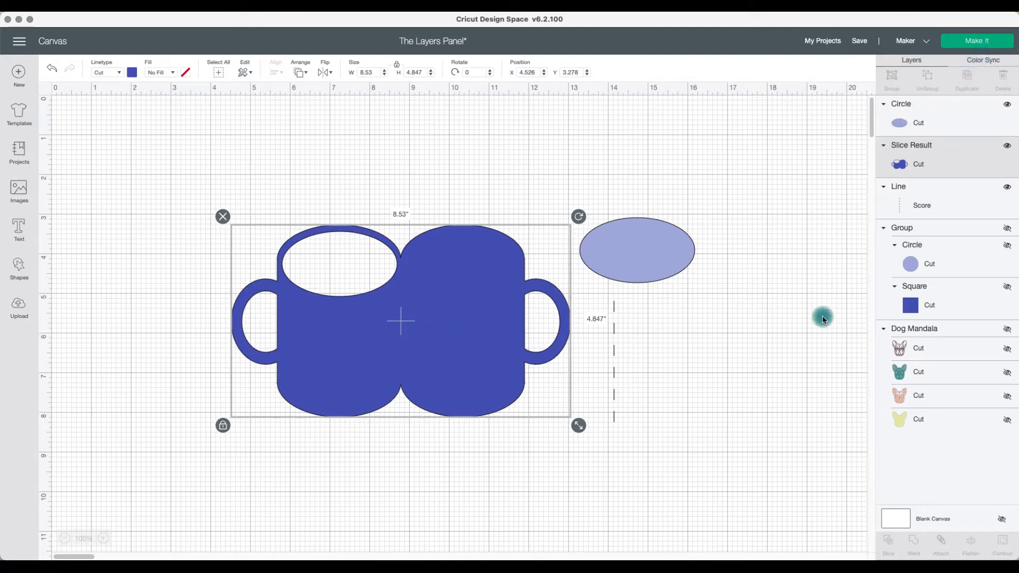
drag(504, 301, 477, 283)
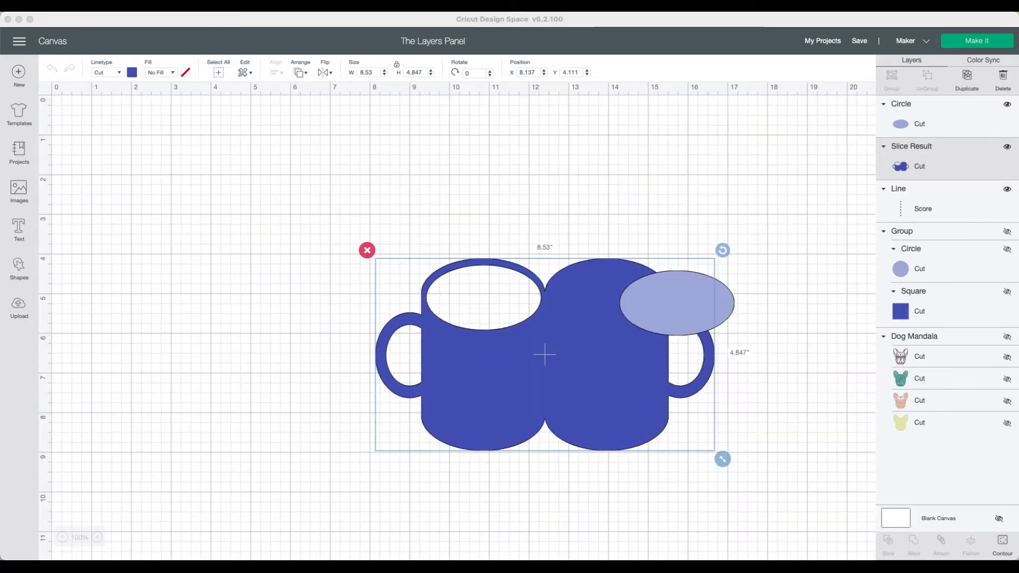
Reposition the mug shape and the light ellipse apart from each other, and undo the last moves.
click(602, 373)
drag(530, 364, 387, 346)
click(673, 325)
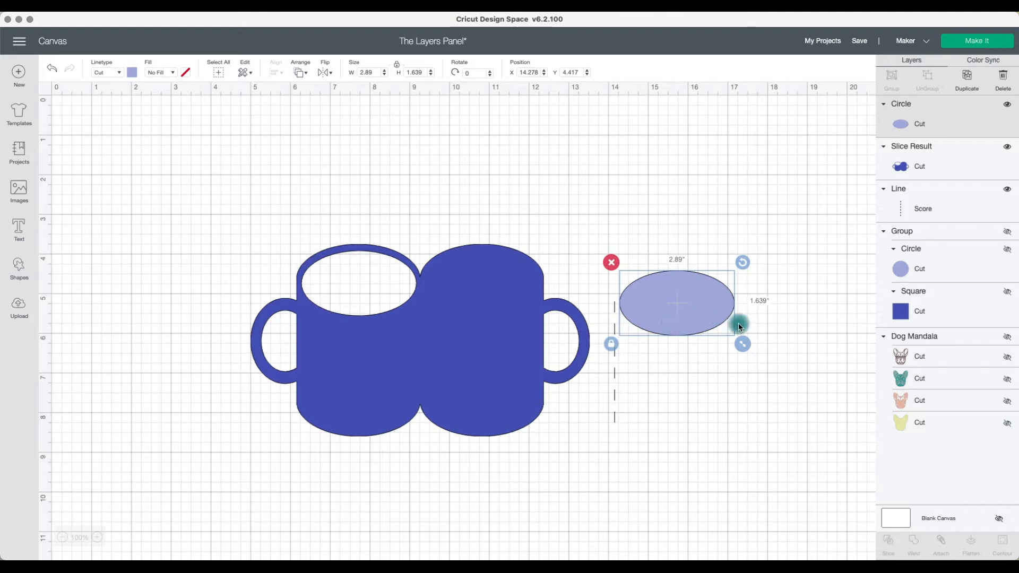
drag(699, 313, 649, 261)
drag(482, 307, 472, 307)
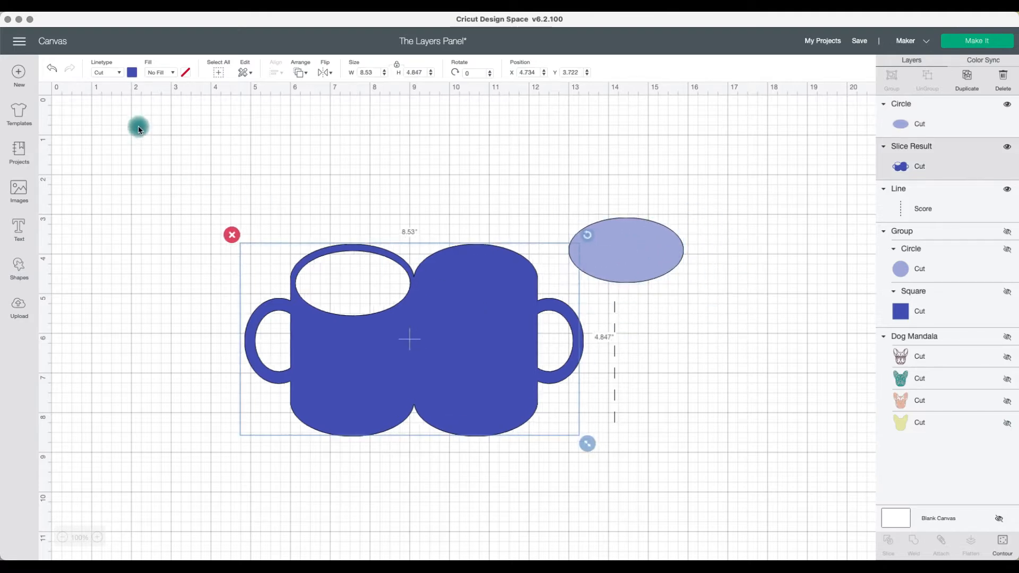
click(51, 69)
click(50, 68)
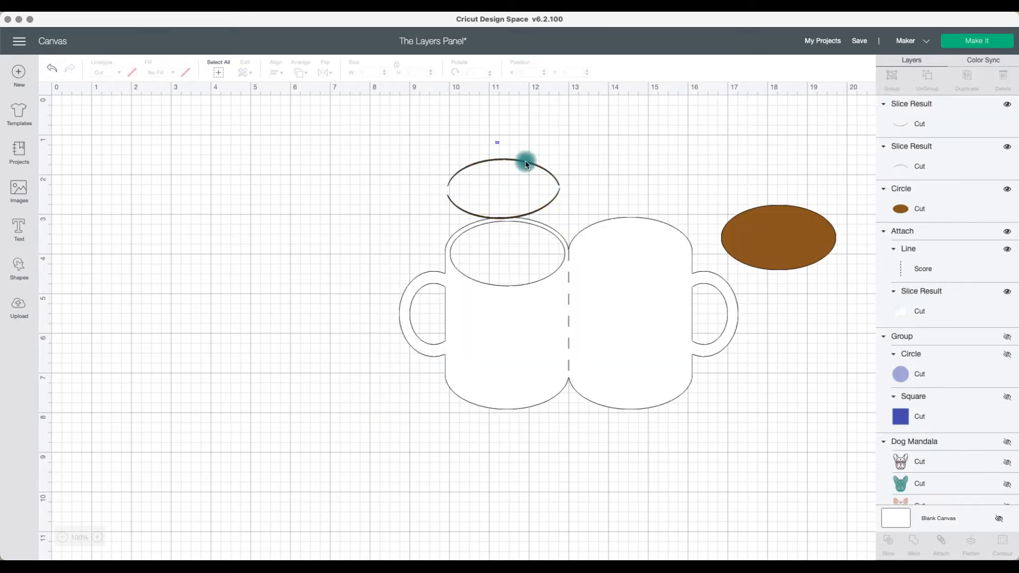
Weld the two thin ellipse arcs above the left mug and hide the contour of the upper arc.
drag(496, 140, 601, 208)
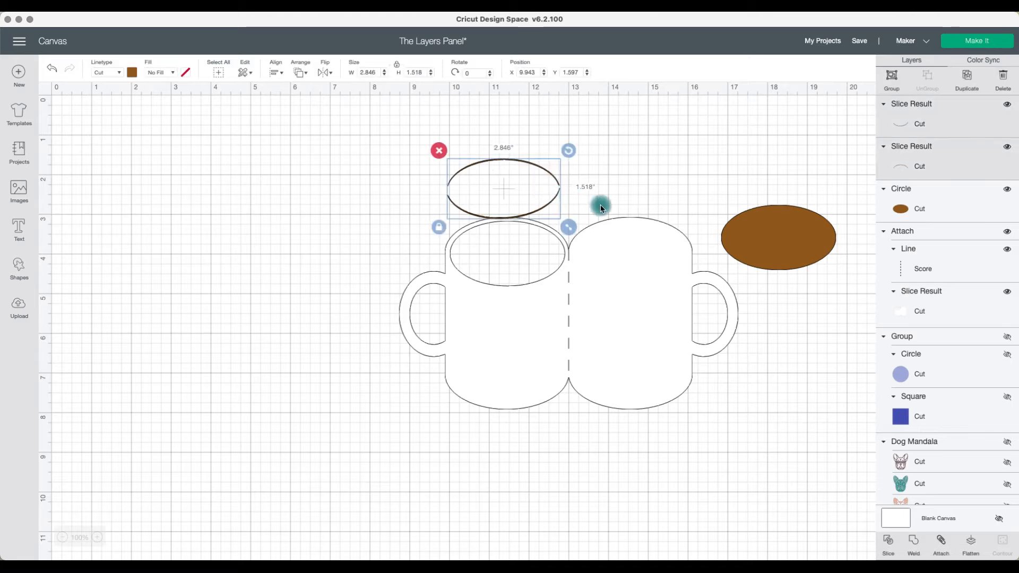
click(913, 539)
click(530, 174)
click(1002, 539)
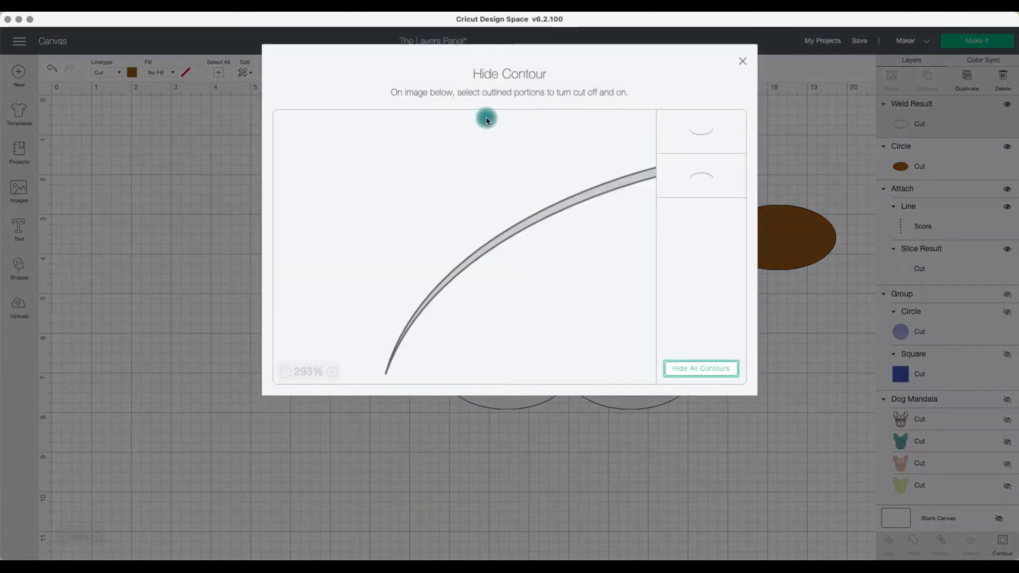
click(708, 182)
click(778, 171)
Fit the lower arc under the left mug's opening with unlocked proportions, about 2.93 by 0.64 inches, rotated about 1.19 degrees.
drag(543, 214, 547, 287)
click(443, 301)
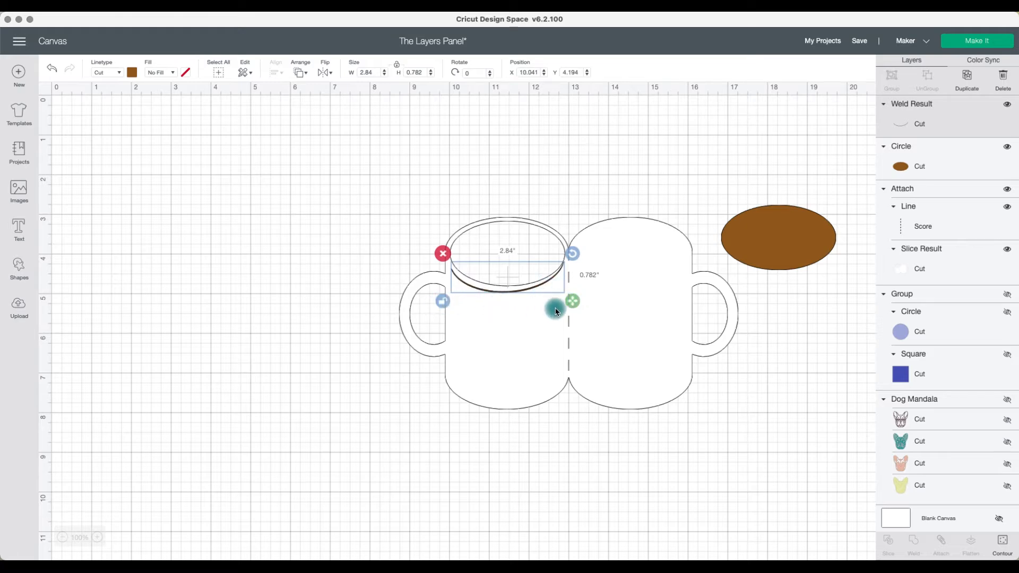
drag(572, 302, 523, 289)
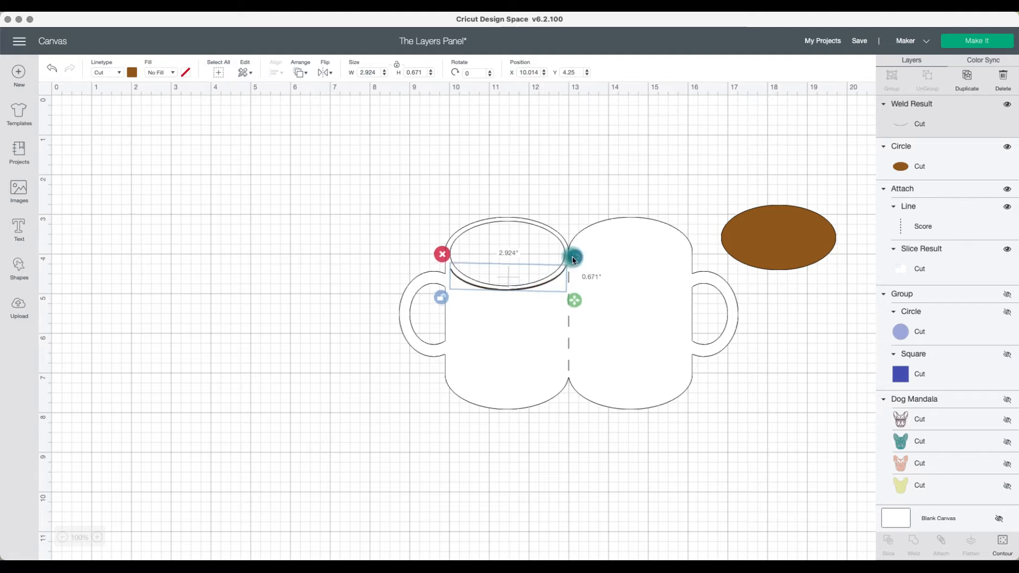
drag(572, 257, 565, 257)
Set the rim arc's line type to Draw and place the brown ellipse inside the left mug's opening.
click(118, 71)
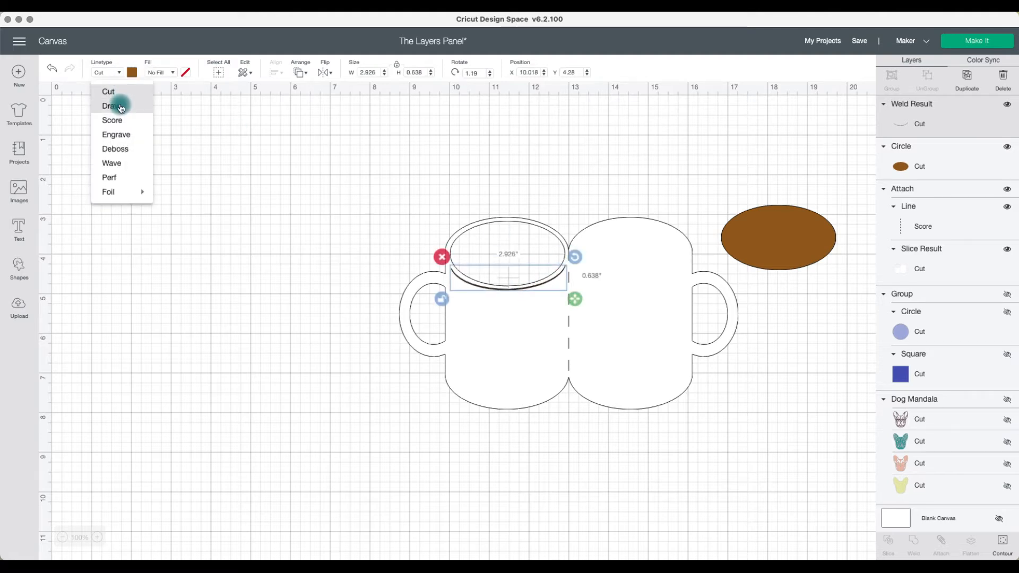
click(121, 108)
drag(789, 253, 518, 260)
click(750, 193)
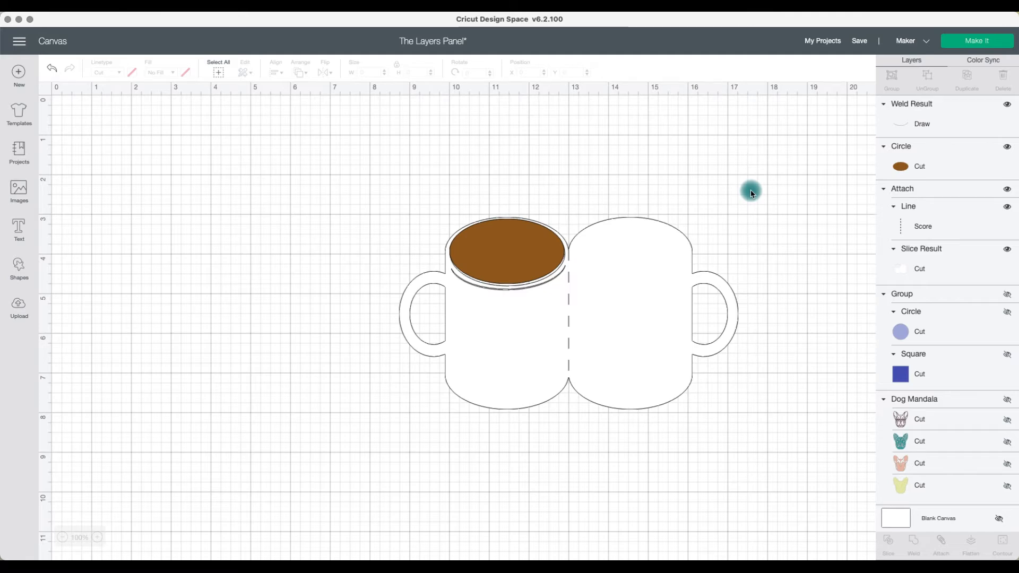
Move the brown ellipse to the right mug and the arc out of the way, and flip the attached double-mug shape horizontally.
drag(539, 234, 652, 244)
drag(556, 279, 640, 293)
click(481, 315)
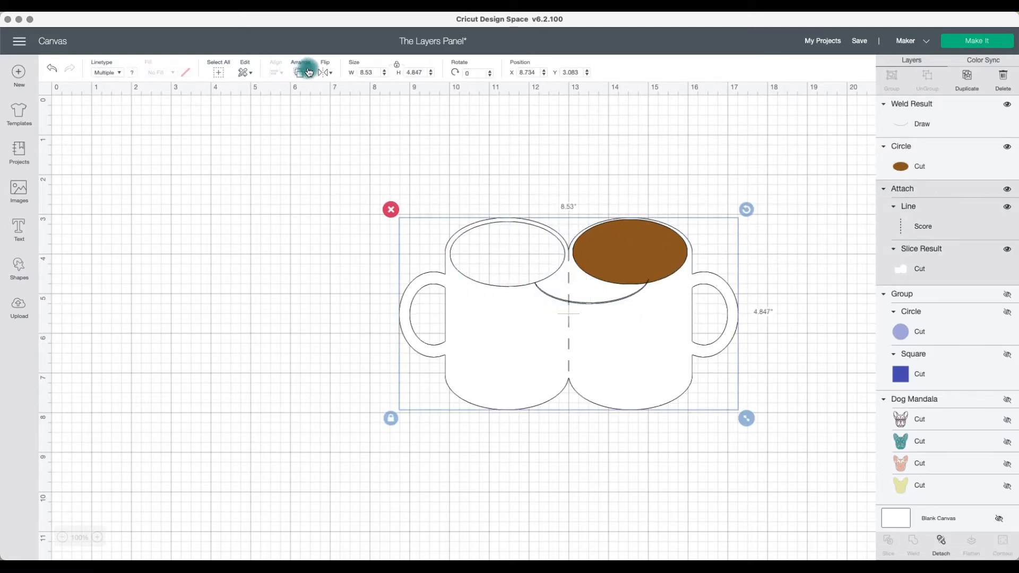
click(324, 72)
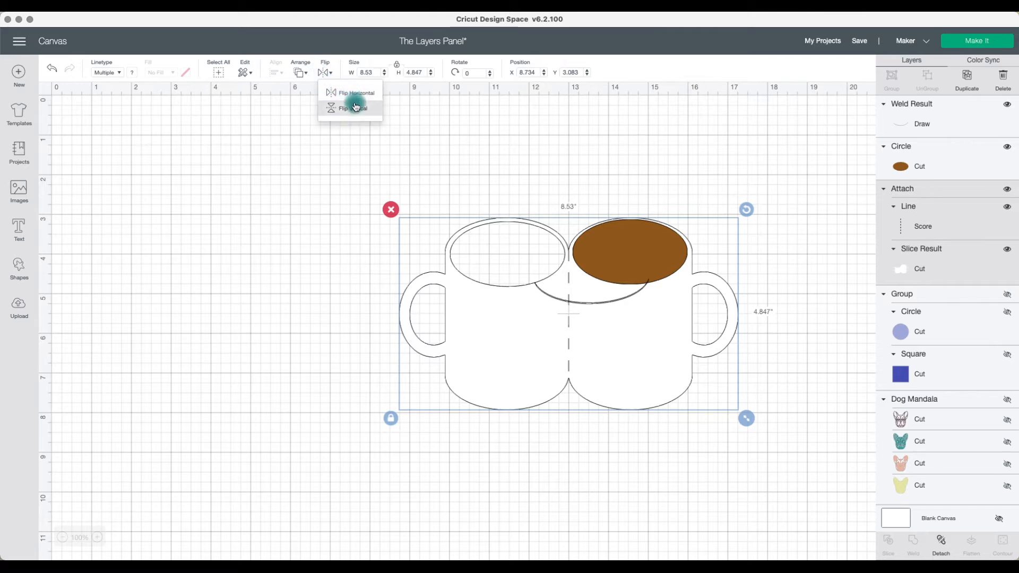
click(357, 99)
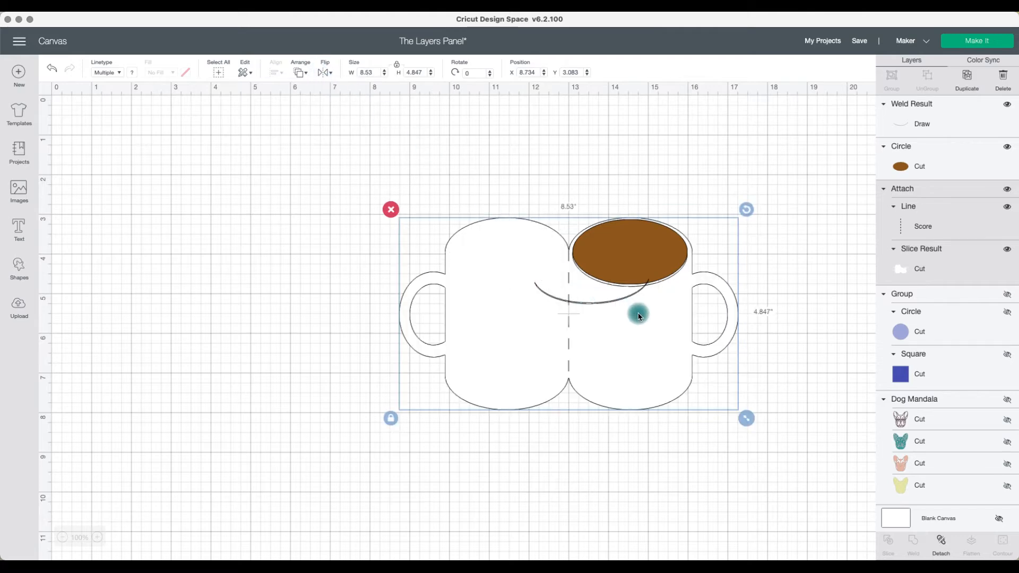
Fit the drawn arc beneath the right mug's opening and place the brown ellipse on the left mug's upper part.
click(619, 298)
drag(619, 299, 656, 285)
click(637, 250)
drag(636, 250, 639, 248)
drag(639, 248, 515, 250)
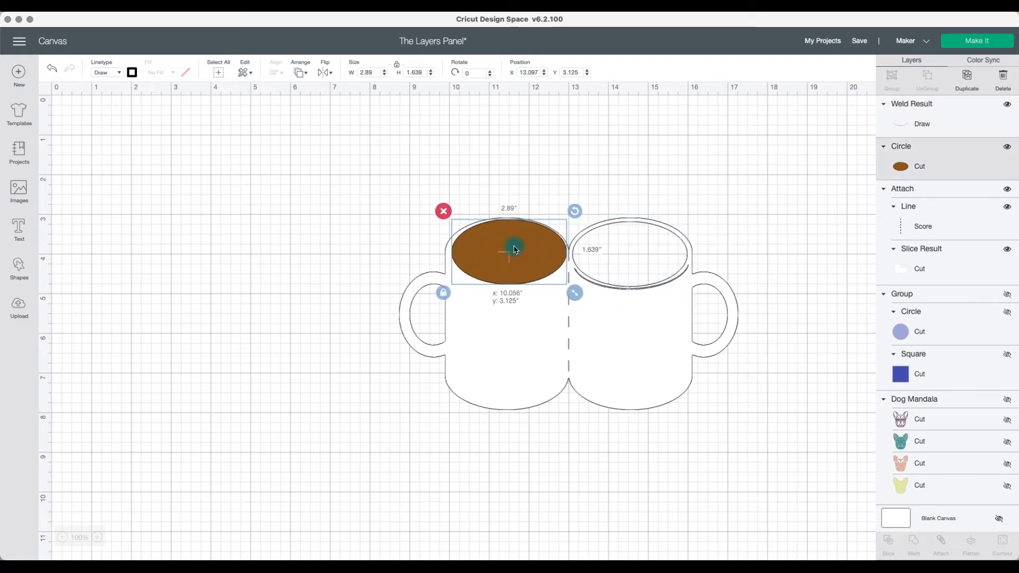
click(651, 290)
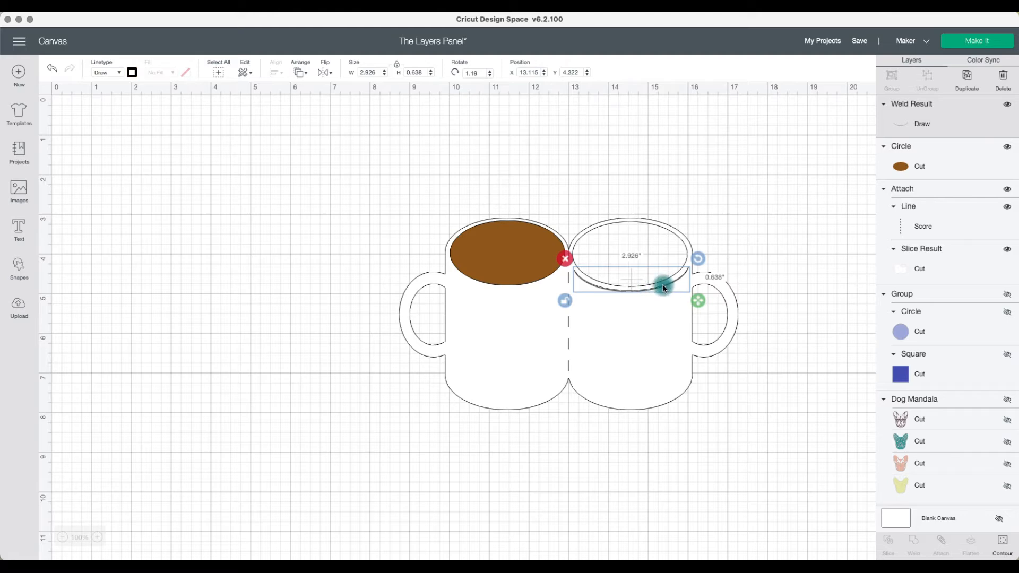
click(759, 238)
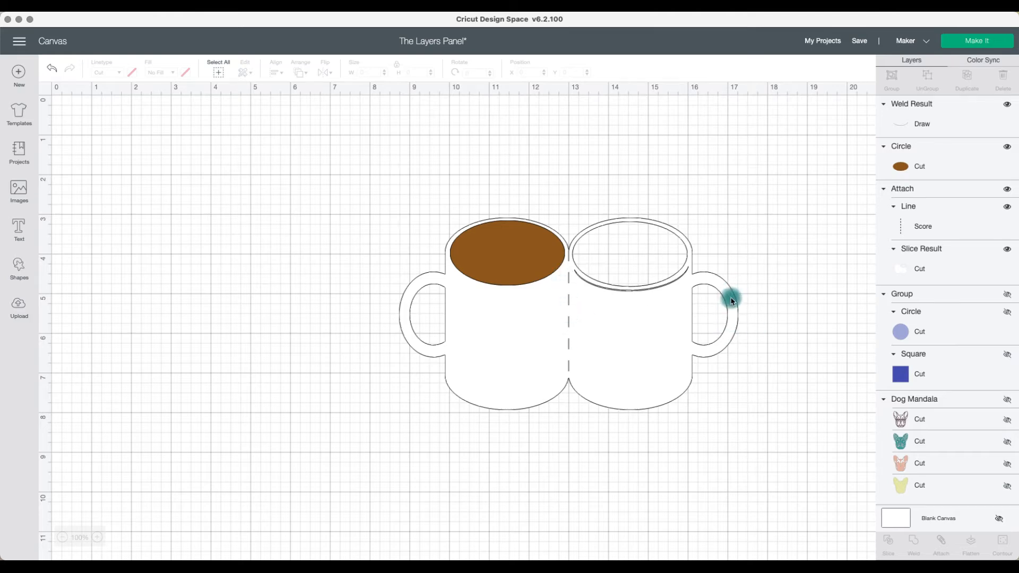
Align the brown ellipse with the rim area at about X 10, Y 3.194 and send it to the back behind the mug.
mouse_move(524, 254)
mouse_down()
mouse_move(530, 238)
mouse_move(523, 254)
mouse_move(510, 211)
mouse_move(523, 251)
mouse_up()
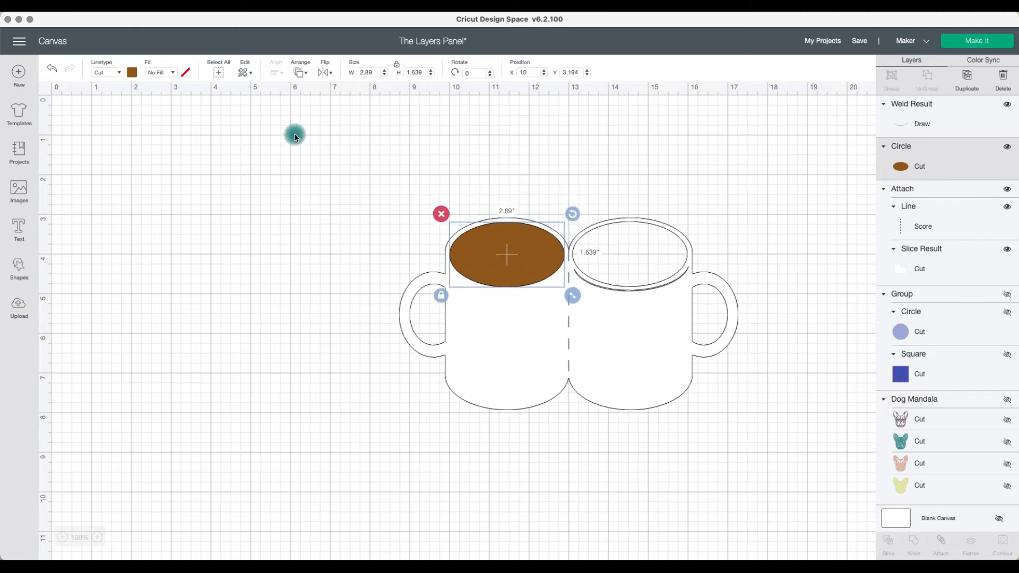
click(299, 72)
click(317, 92)
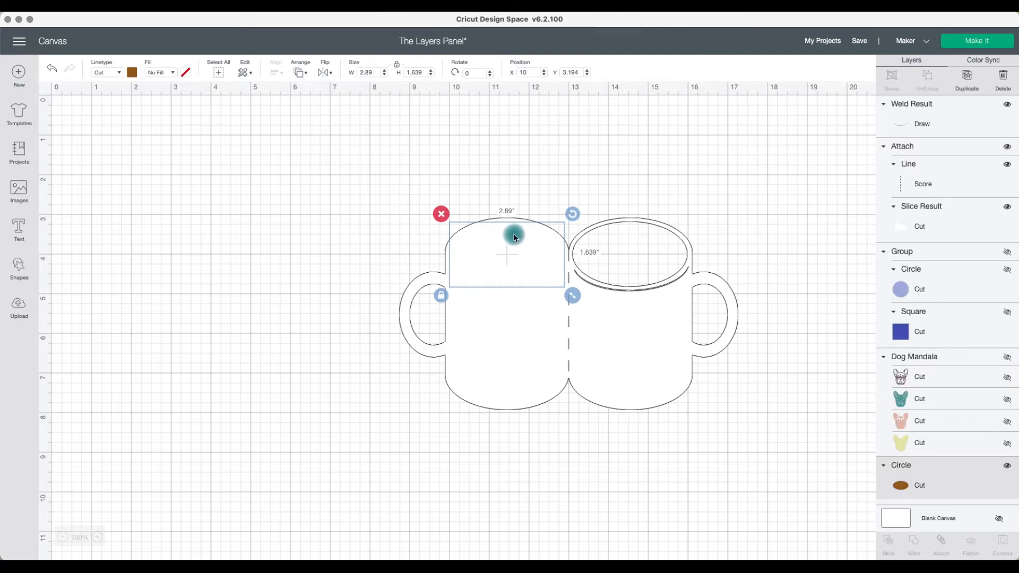
click(540, 173)
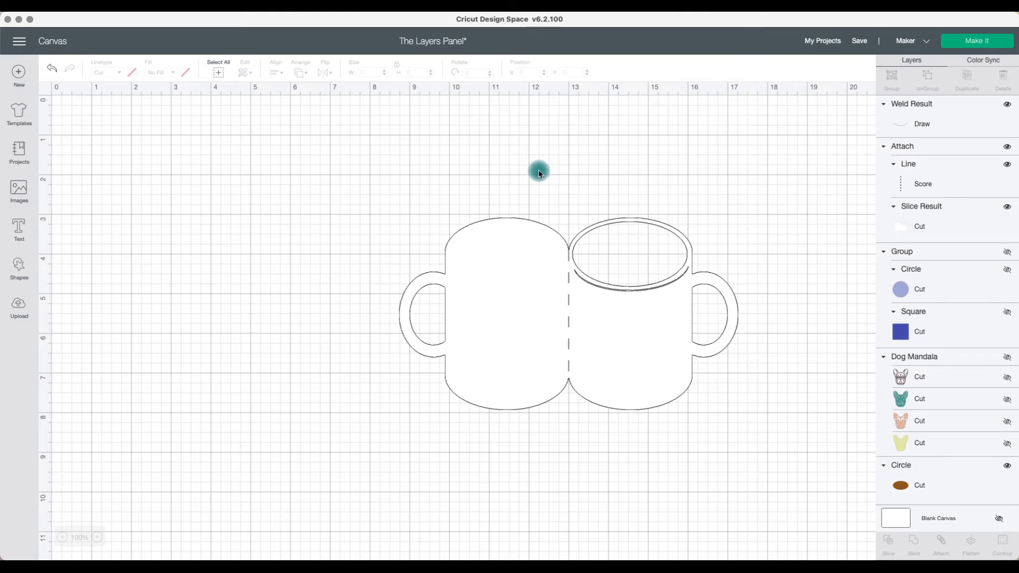
Delete the double-mug card, the rim arc and the brown ellipse together from the canvas.
drag(435, 182, 687, 359)
click(390, 209)
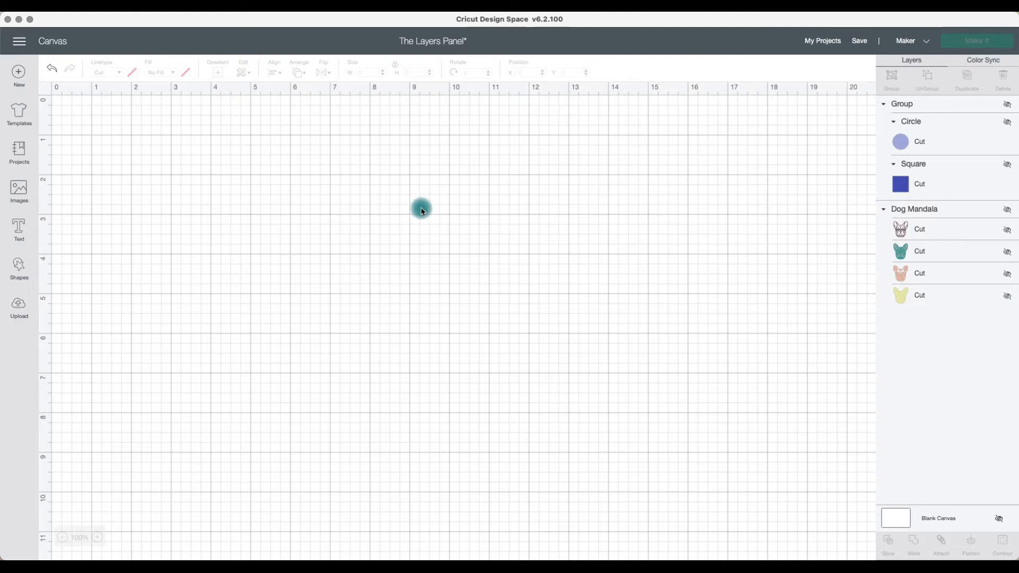
Search the image library for "word" and look through the available word designs.
click(20, 228)
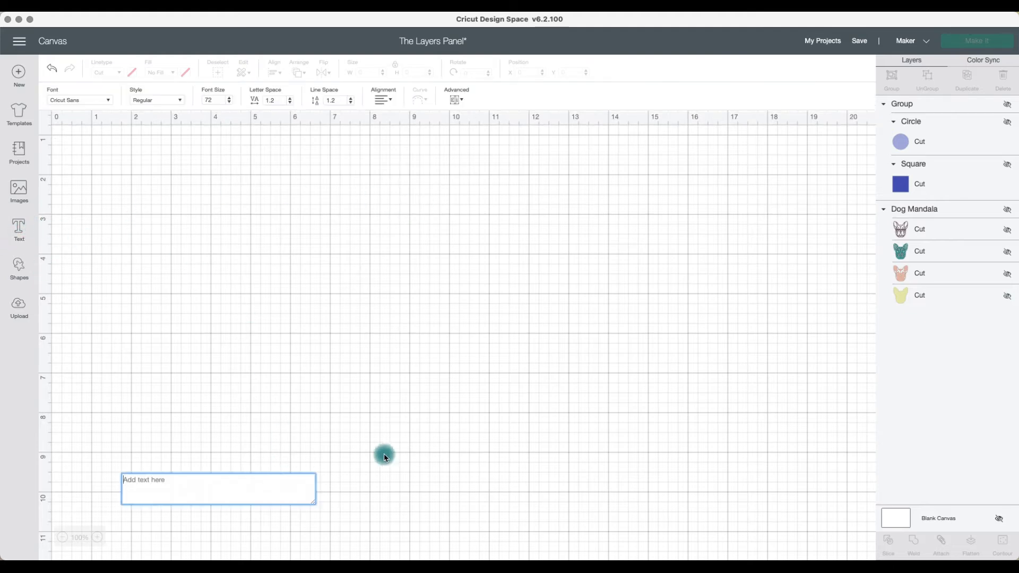
click(19, 192)
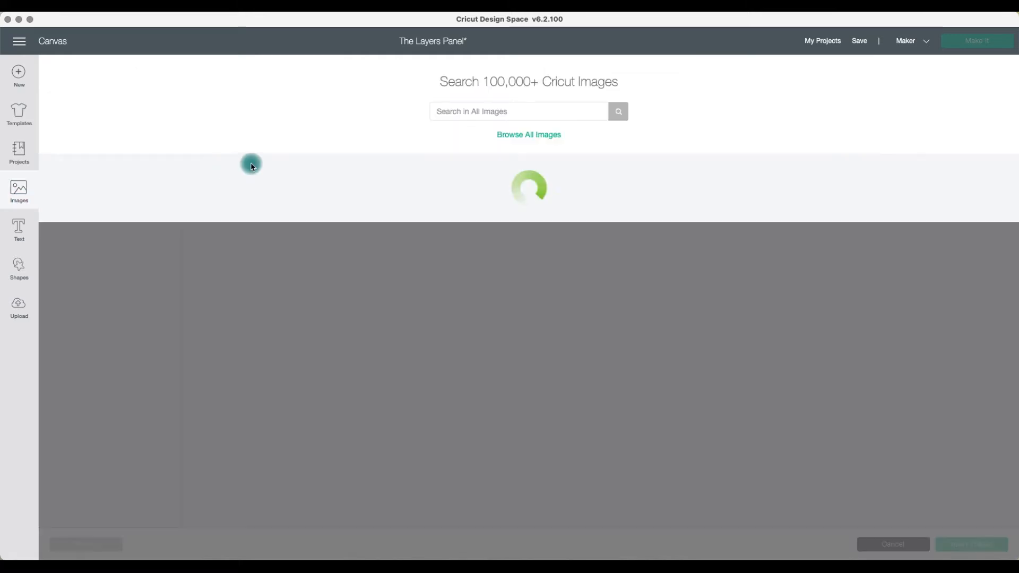
click(529, 112)
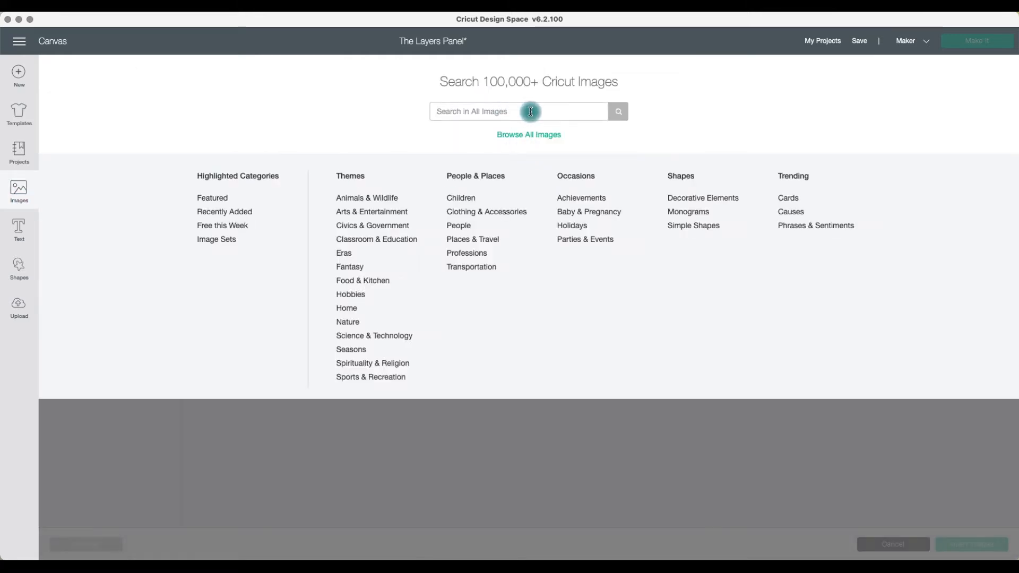
text(word)
key(Return)
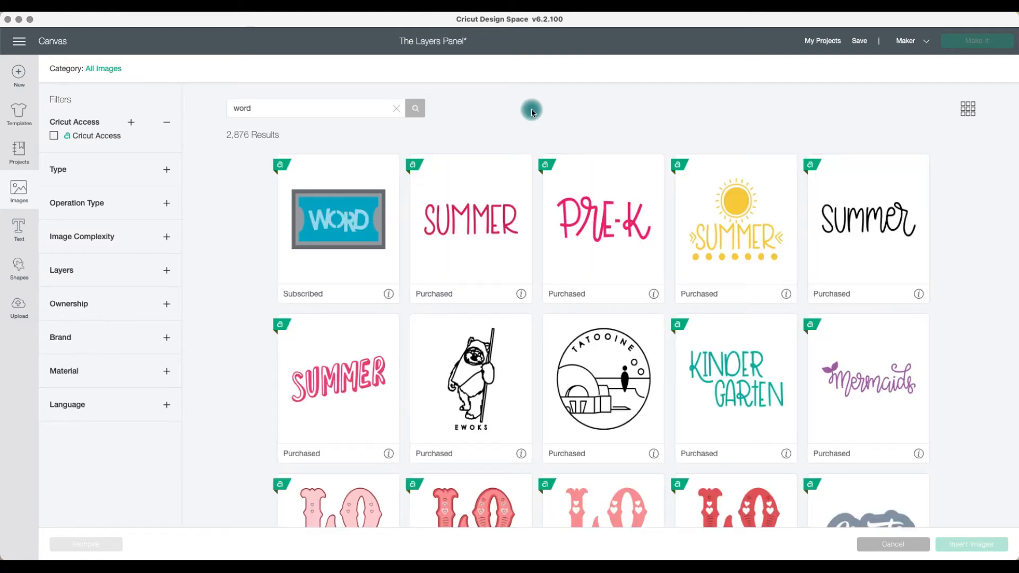
scroll(734, 393, down, 10)
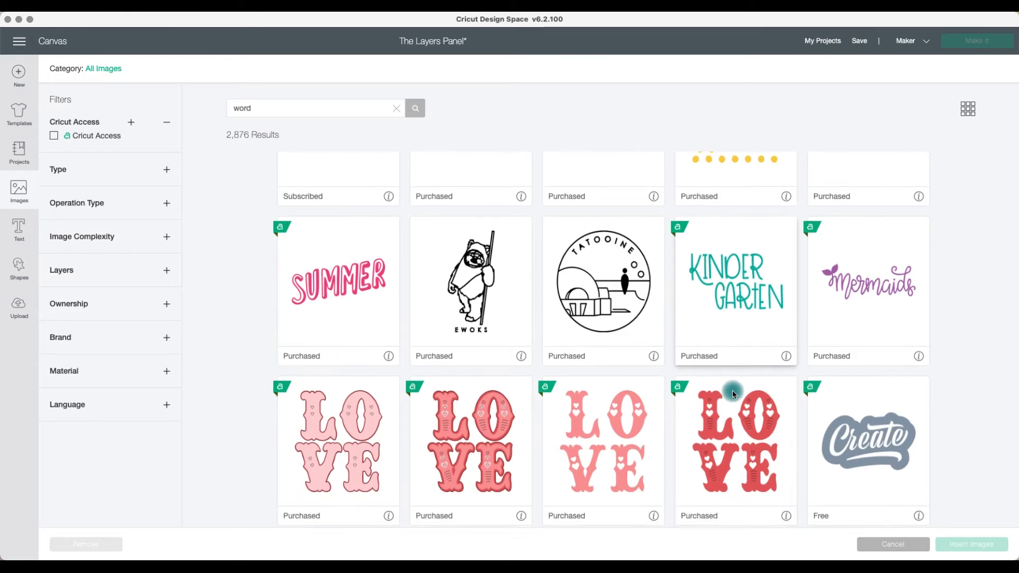
scroll(734, 394, down, 12)
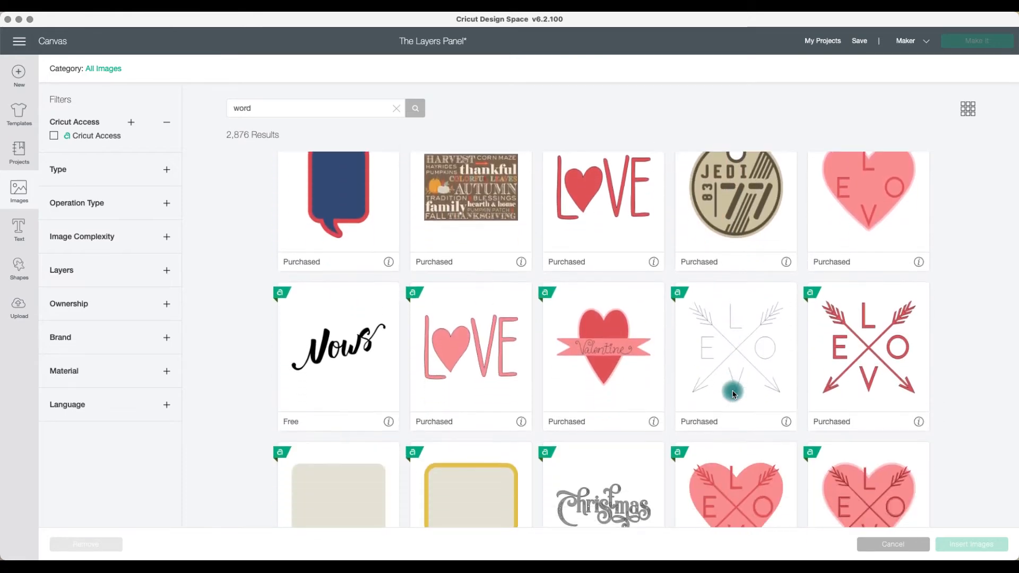
scroll(734, 394, down, 3)
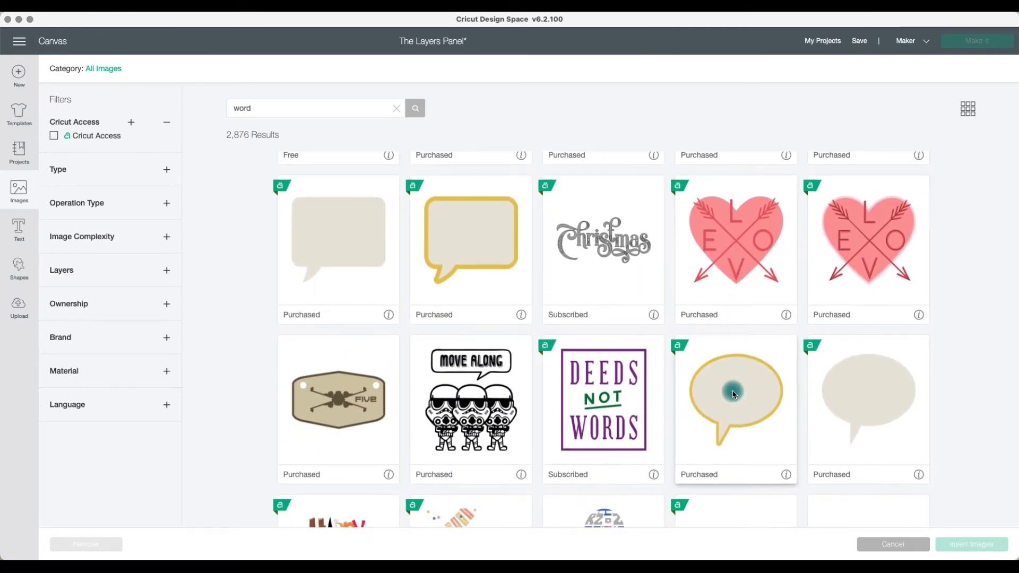
scroll(734, 394, down, 10)
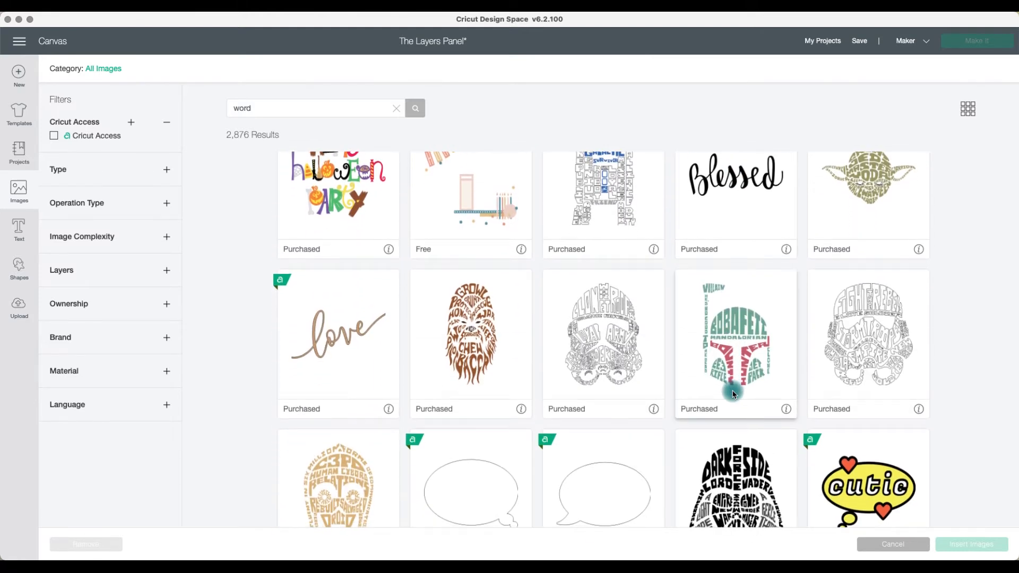
scroll(734, 394, down, 12)
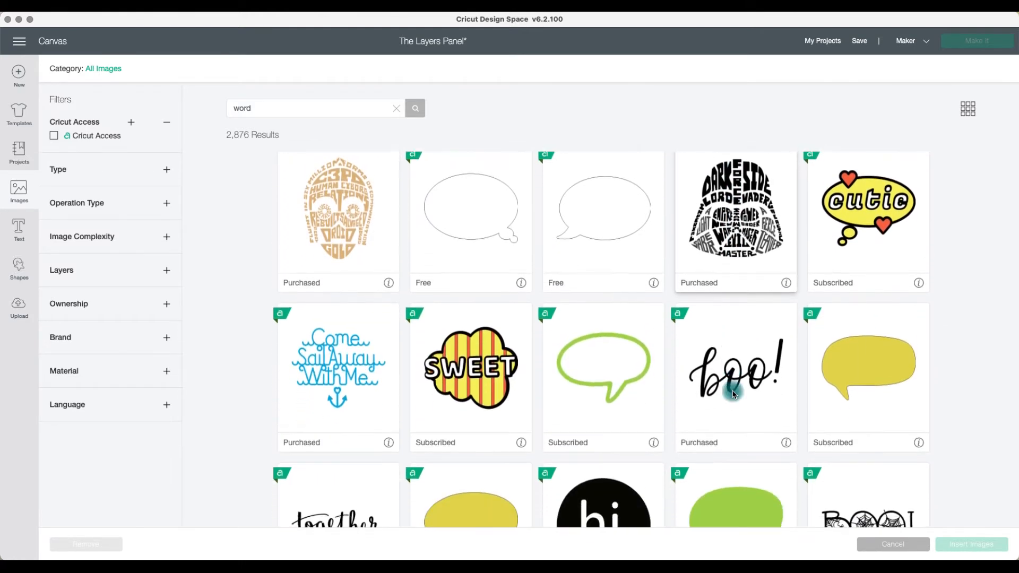
scroll(734, 394, down, 8)
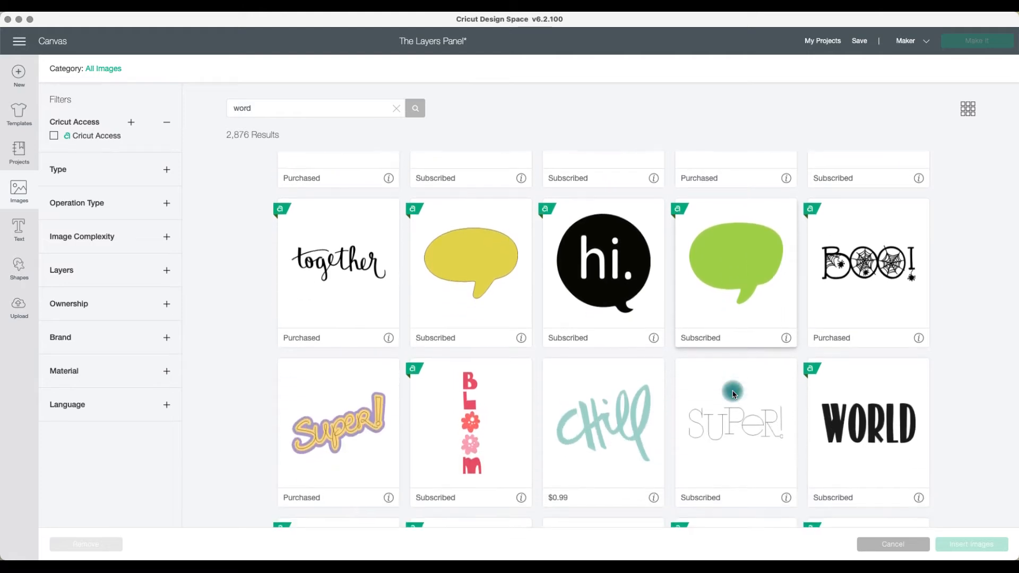
scroll(734, 393, down, 12)
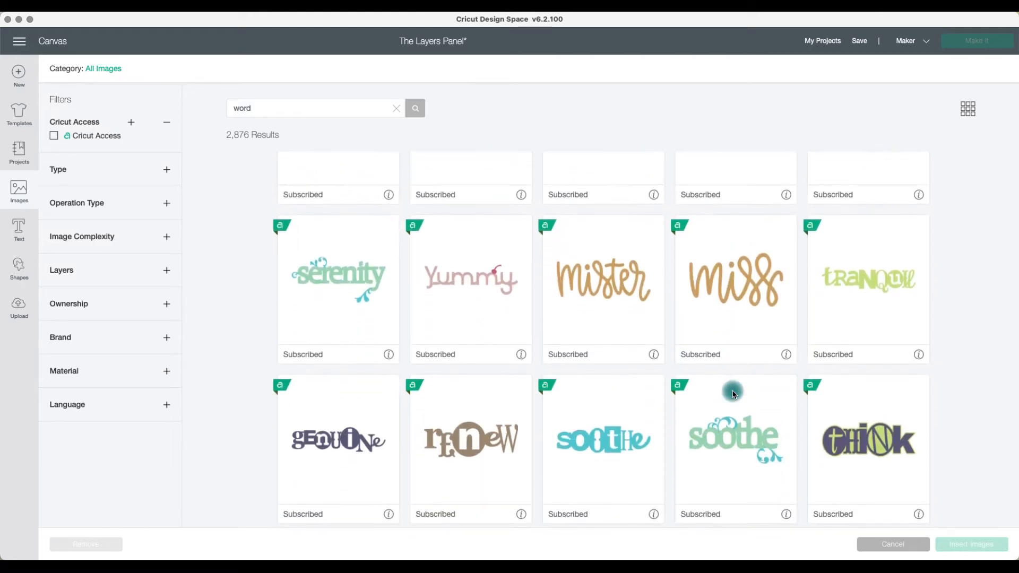
scroll(734, 394, down, 3)
Search the image library for "happy" and insert the Happy Birthday and How Sweet It Is designs onto the canvas.
drag(272, 106, 236, 113)
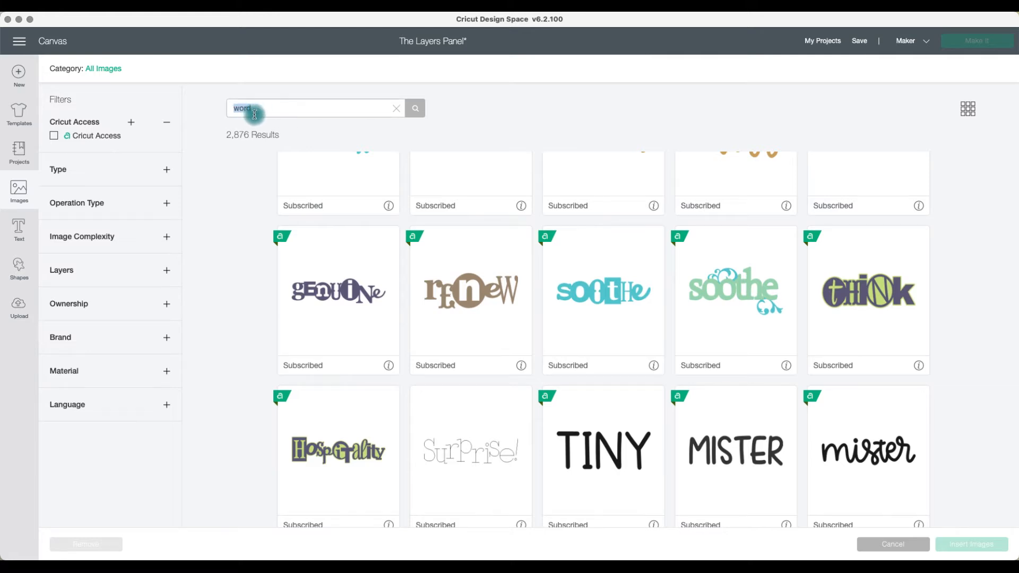
text(happy)
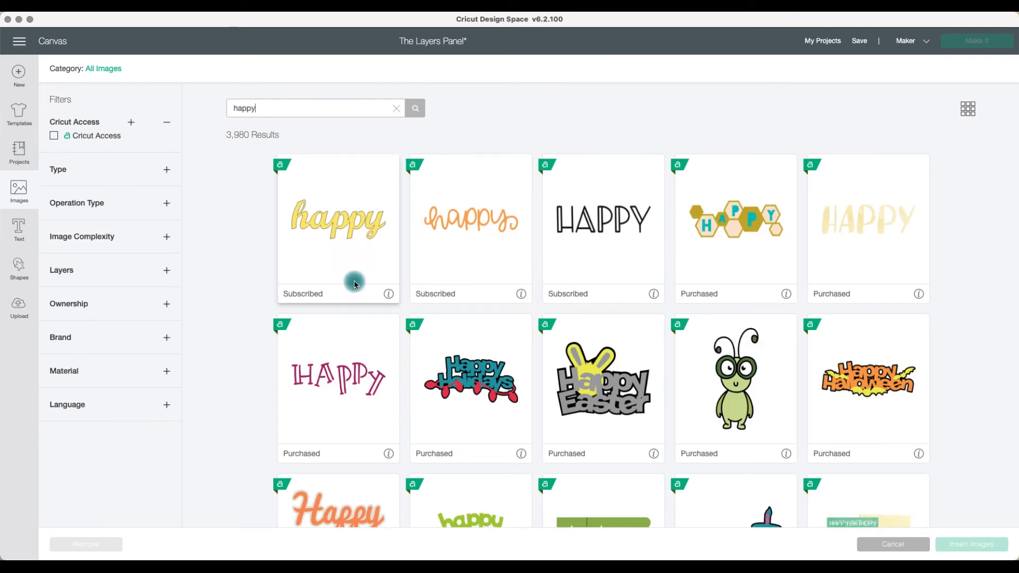
scroll(375, 287, down, 5)
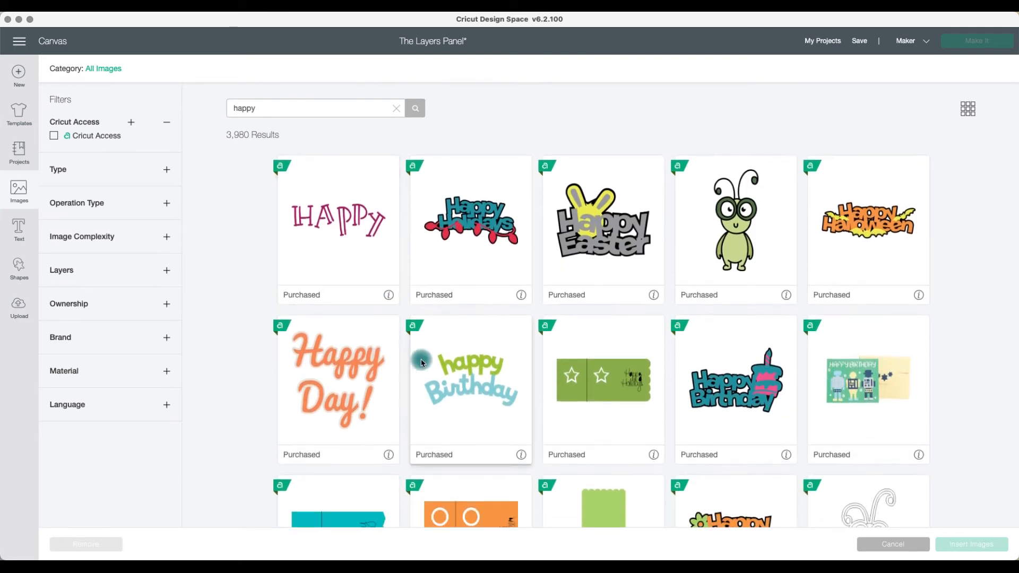
click(461, 387)
scroll(469, 382, down, 12)
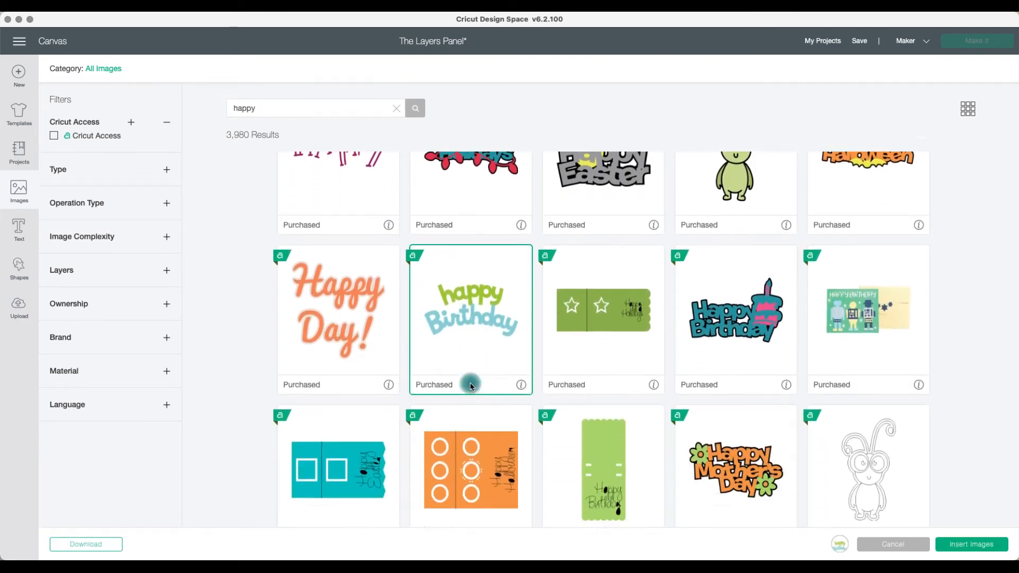
scroll(469, 382, down, 8)
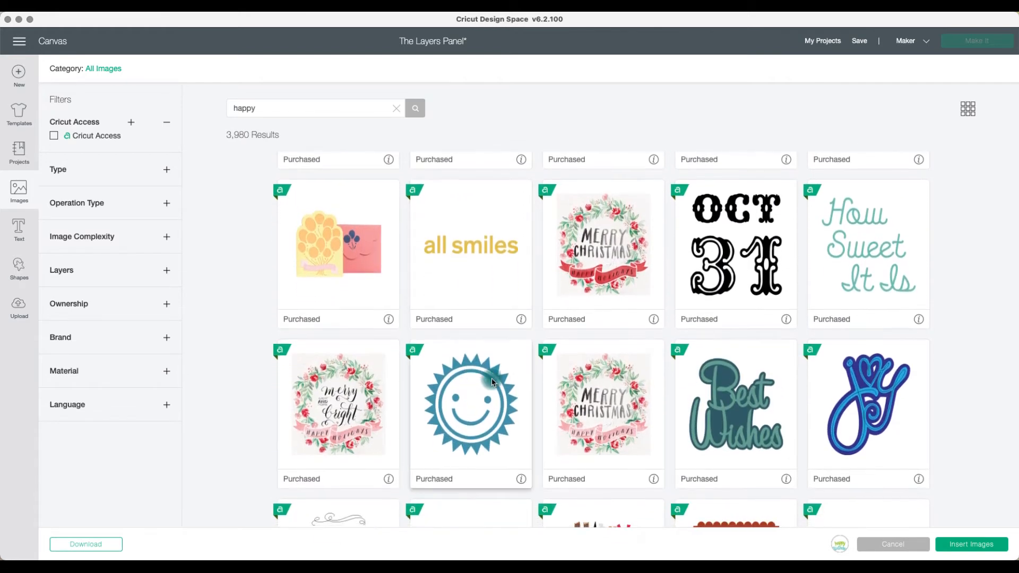
click(858, 275)
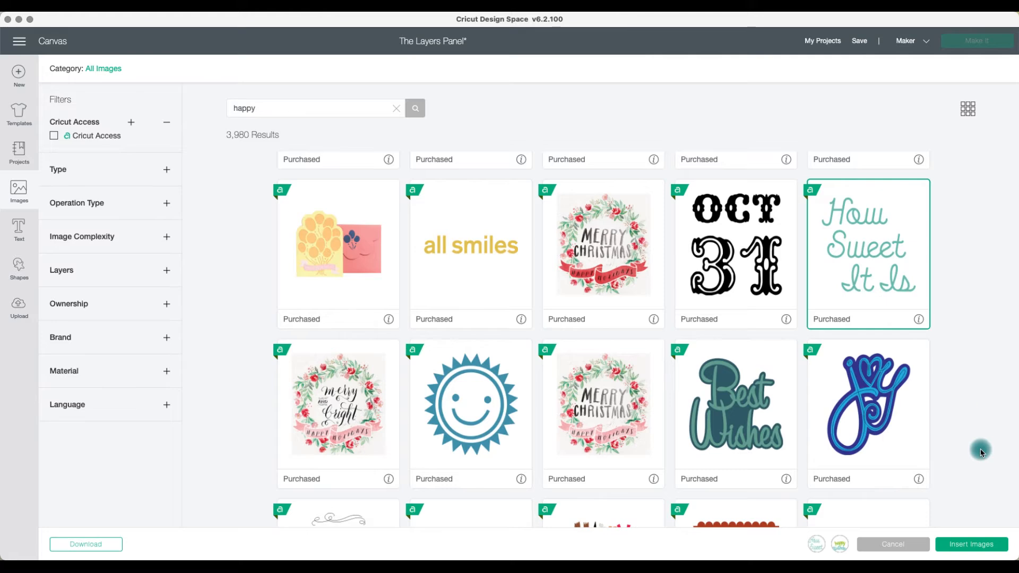
click(971, 543)
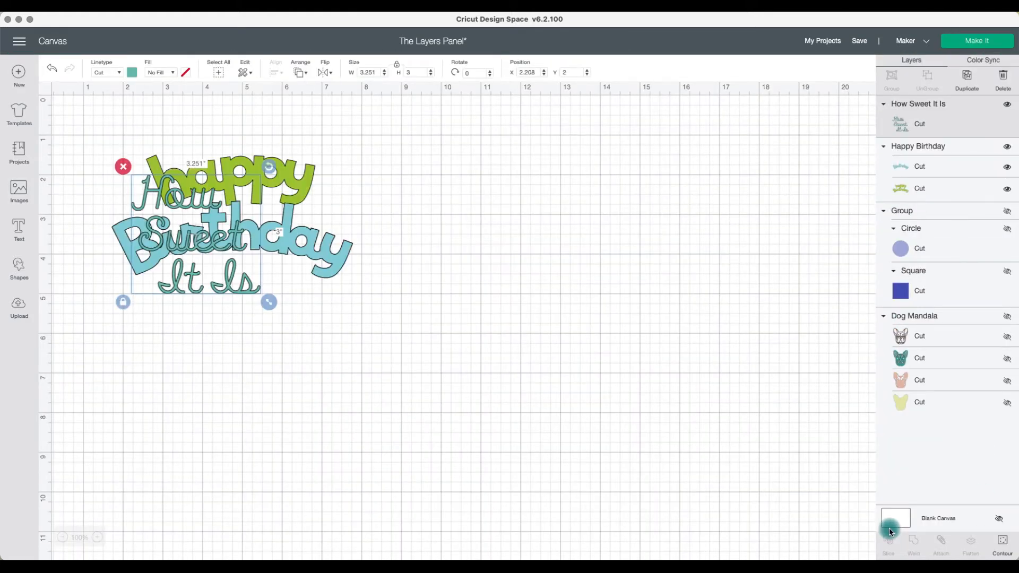
Ungroup the Happy Birthday design to move its two words apart, and remove both words from the canvas.
drag(281, 247, 547, 262)
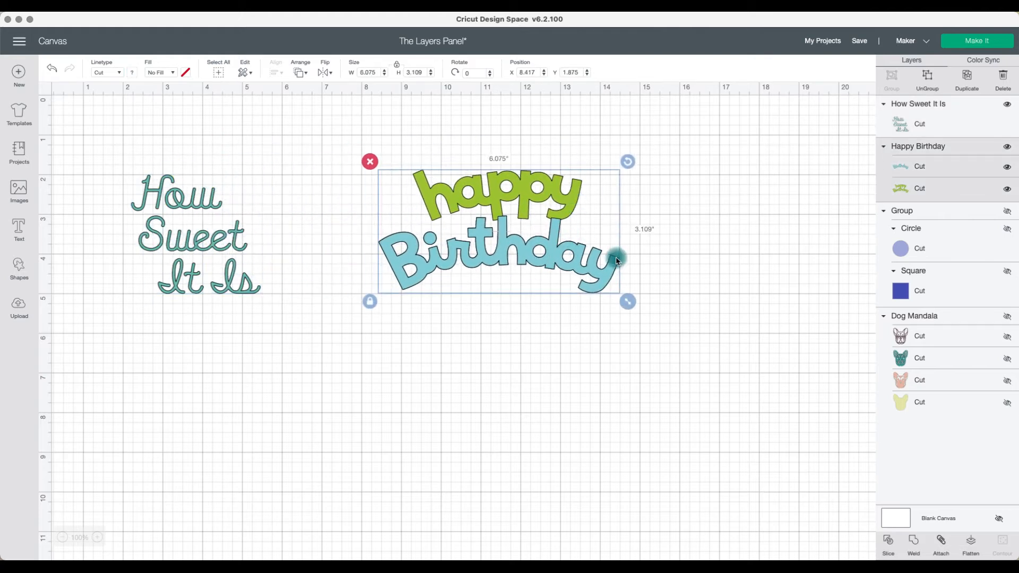
click(927, 78)
drag(584, 266, 588, 322)
drag(557, 231, 563, 232)
drag(338, 120, 597, 366)
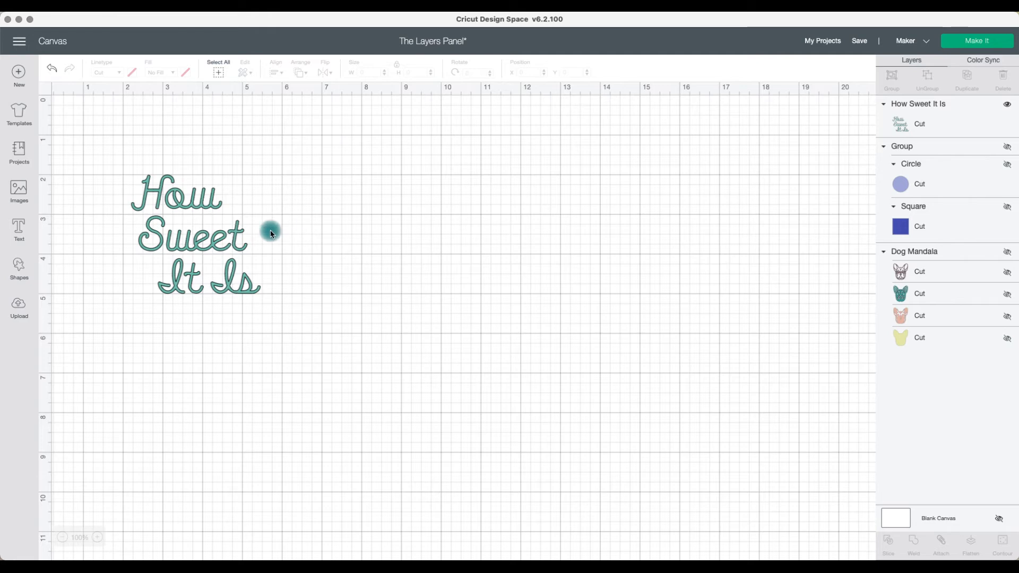
Move the How Sweet It Is design toward the middle of the canvas and hide the contours of the words "It Is".
drag(257, 236, 557, 279)
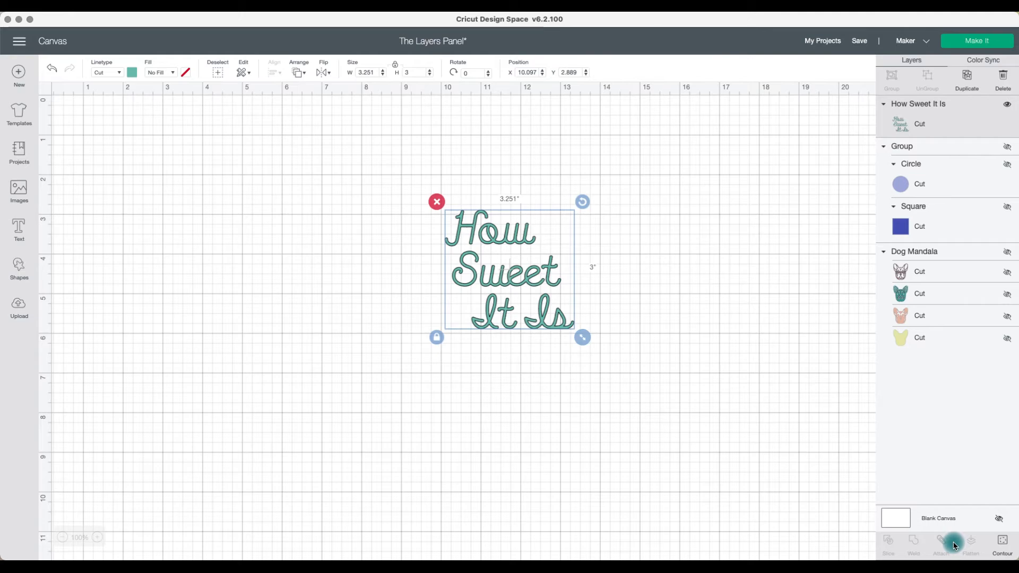
click(1001, 542)
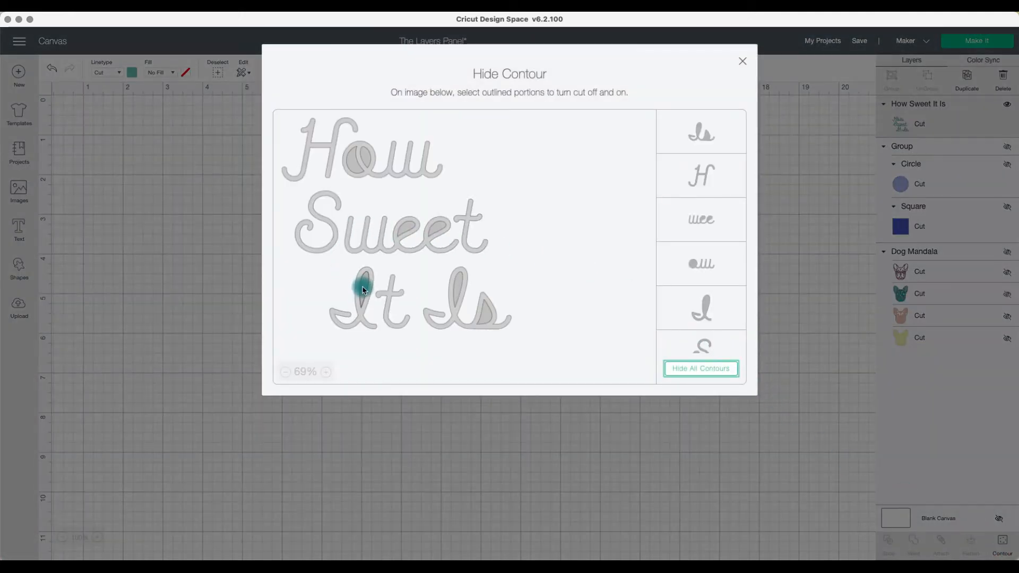
click(356, 292)
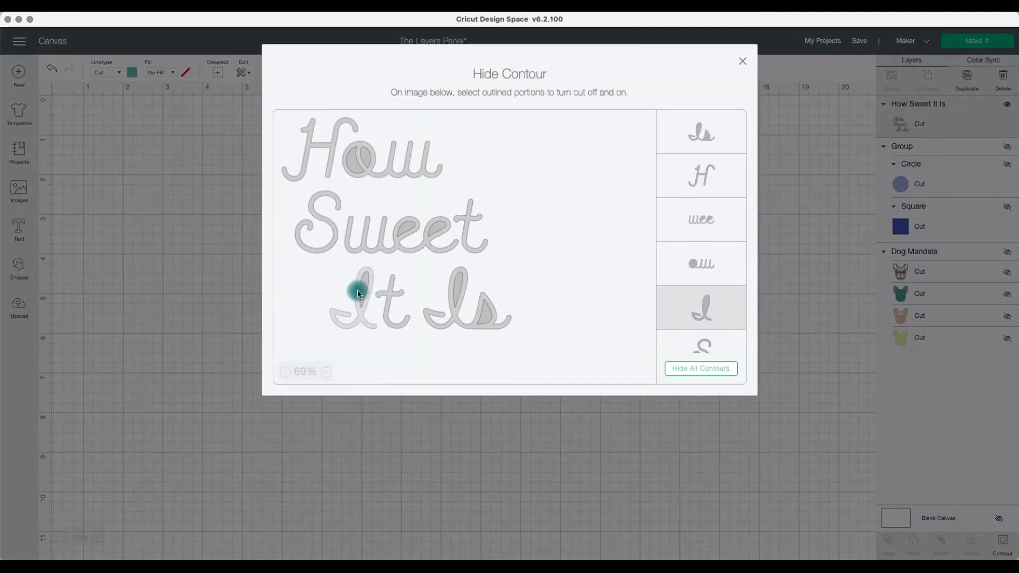
click(399, 295)
click(459, 289)
click(488, 316)
click(463, 324)
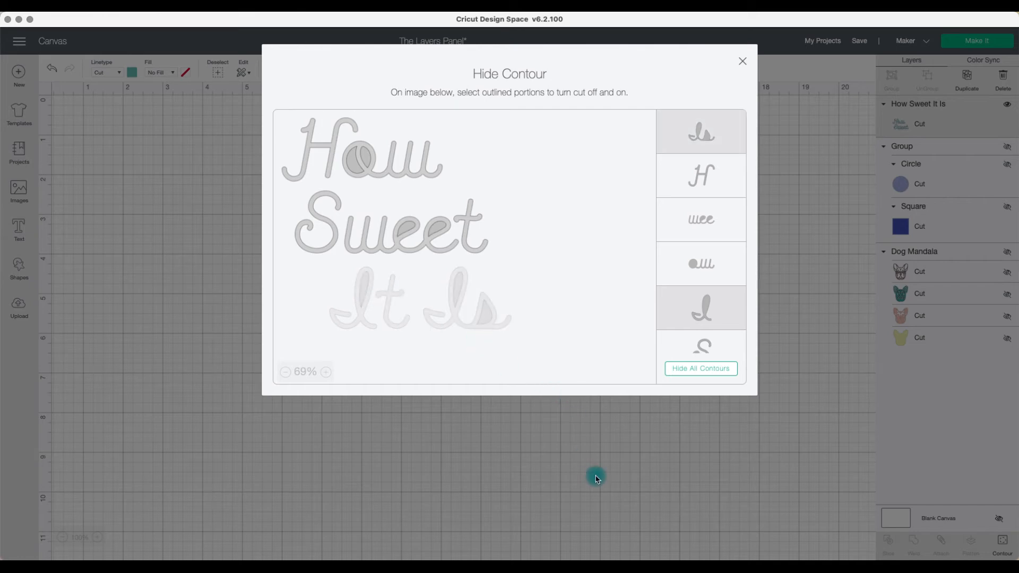
click(598, 482)
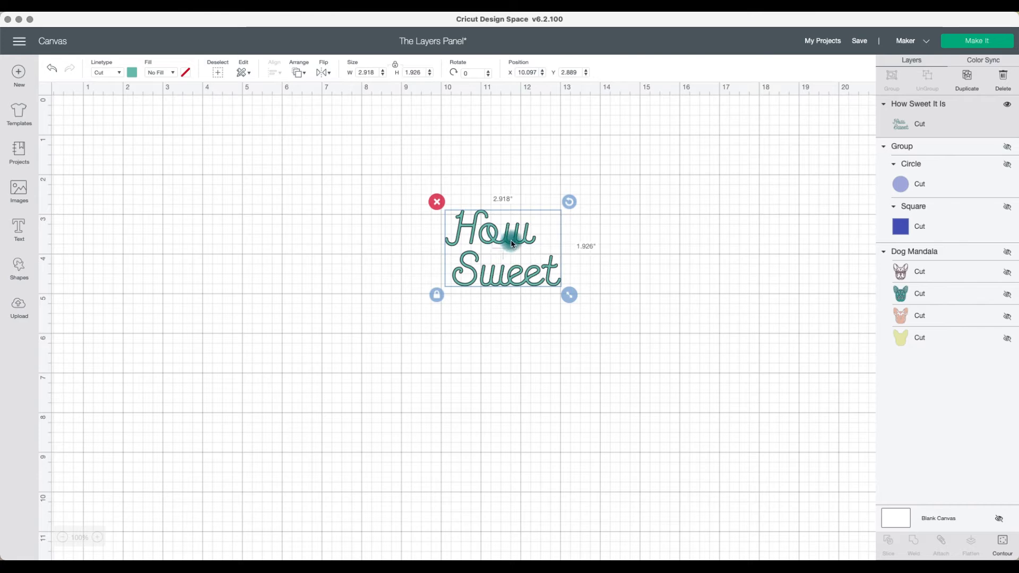
Hide the inner contours of the letter "o" in "How", and undo those contour changes.
click(1002, 541)
click(367, 159)
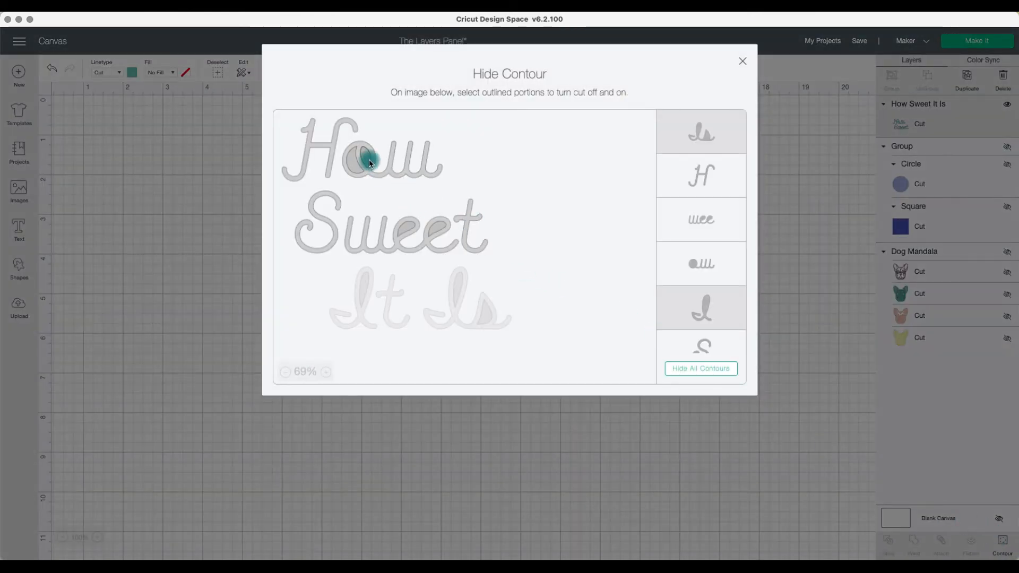
click(356, 163)
click(496, 495)
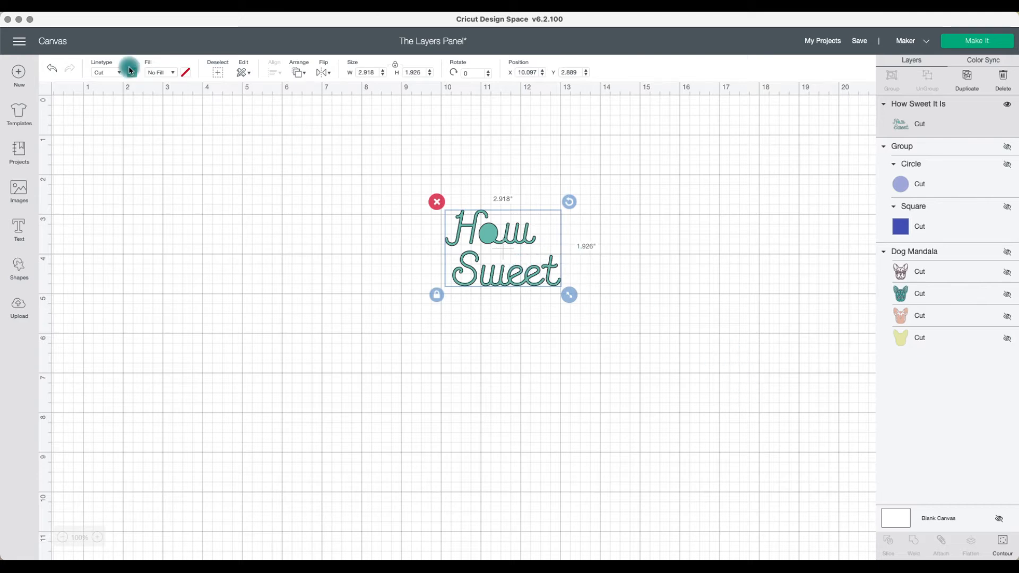
click(52, 73)
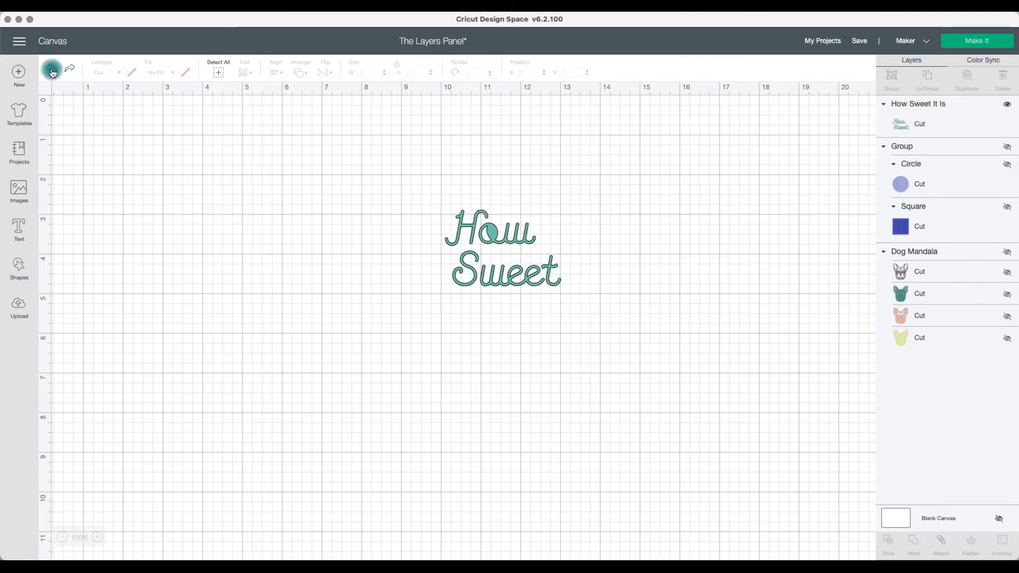
Enlarge the remaining How Sweet design proportionally and reposition it on the canvas.
click(549, 279)
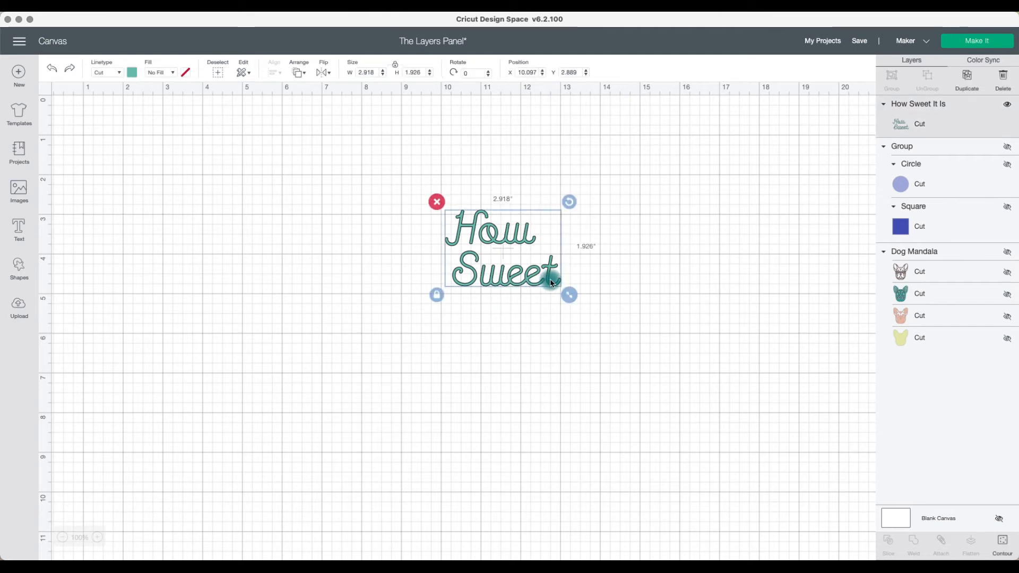
drag(569, 295, 780, 432)
drag(720, 415, 535, 405)
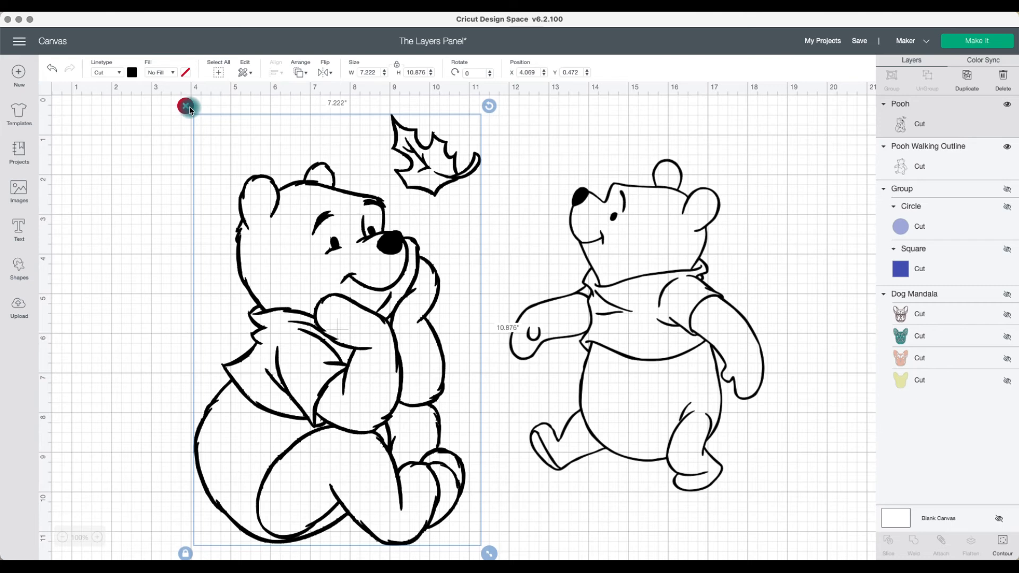
Delete the sitting Pooh design, duplicate the Pooh Walking Outline, and place the two walking figures side by side.
click(187, 107)
drag(608, 264, 456, 277)
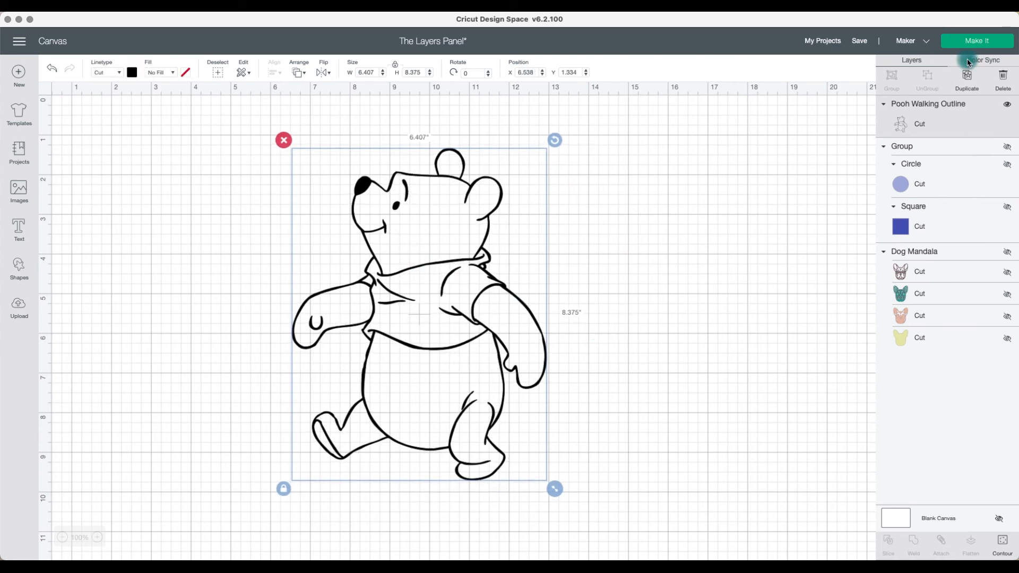
click(966, 77)
drag(507, 332, 341, 344)
Hide the full-body outline contour of one walking Pooh to turn it into a solid silhouette, and reposition it.
click(1003, 542)
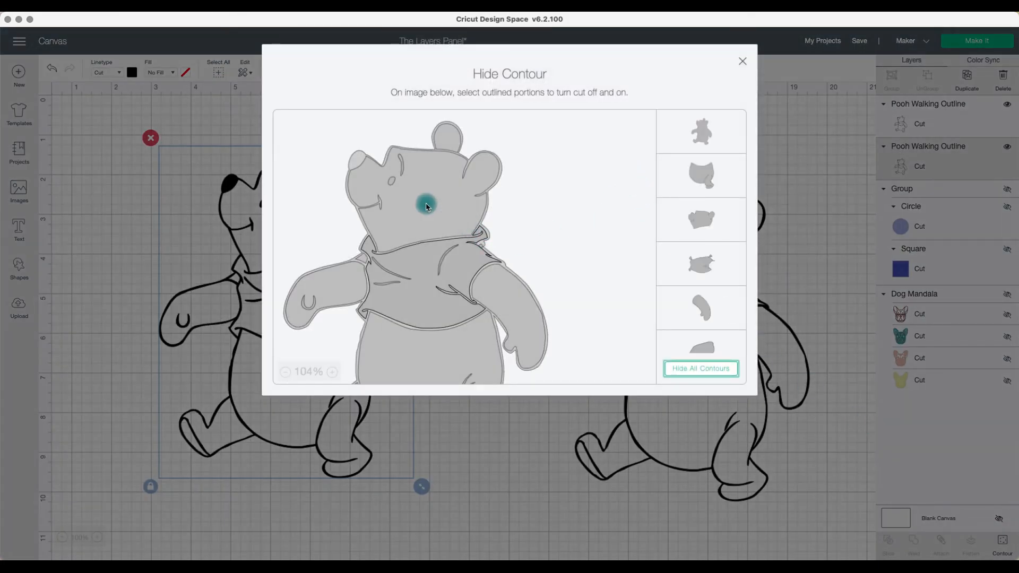
click(702, 133)
click(820, 219)
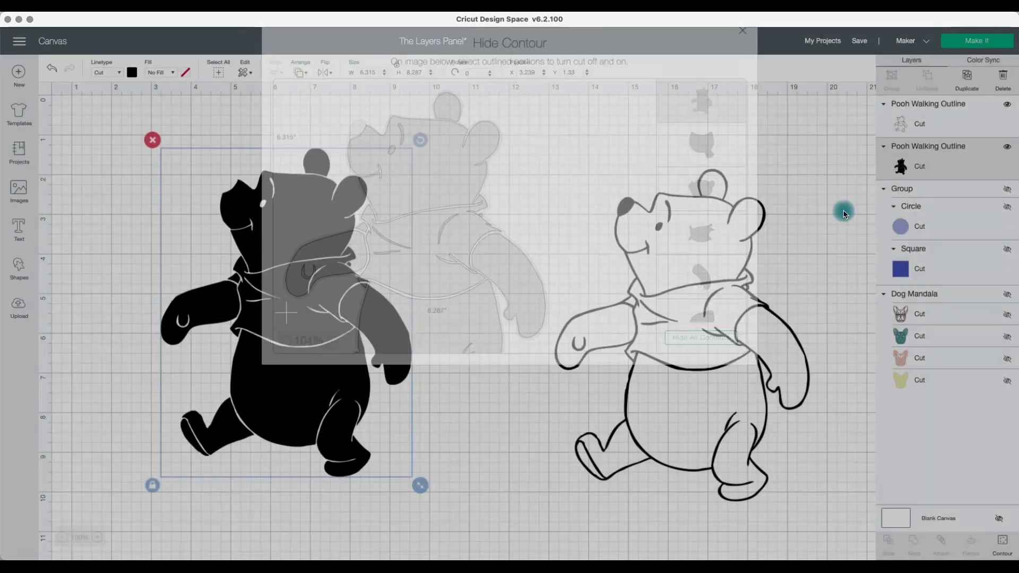
drag(342, 228, 393, 215)
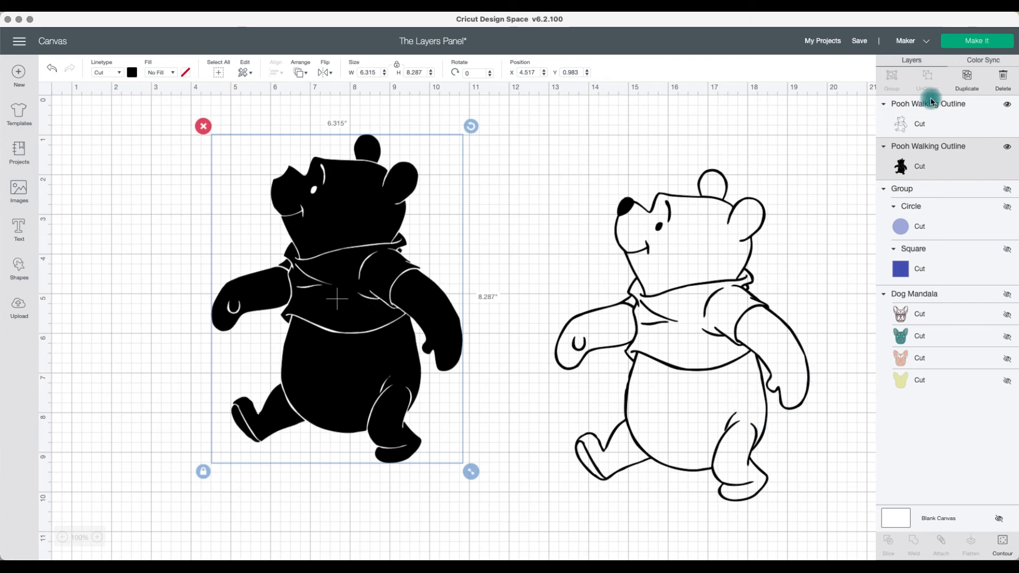
Duplicate the black Pooh silhouette twice, move the copies apart, and hide both copies on the canvas.
click(962, 79)
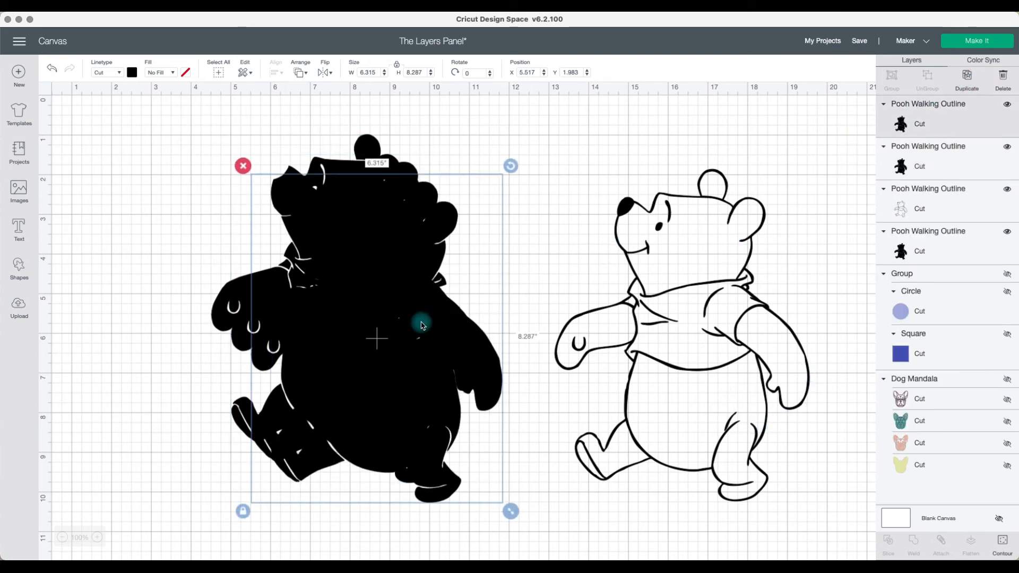
drag(420, 335, 189, 291)
drag(341, 182, 450, 429)
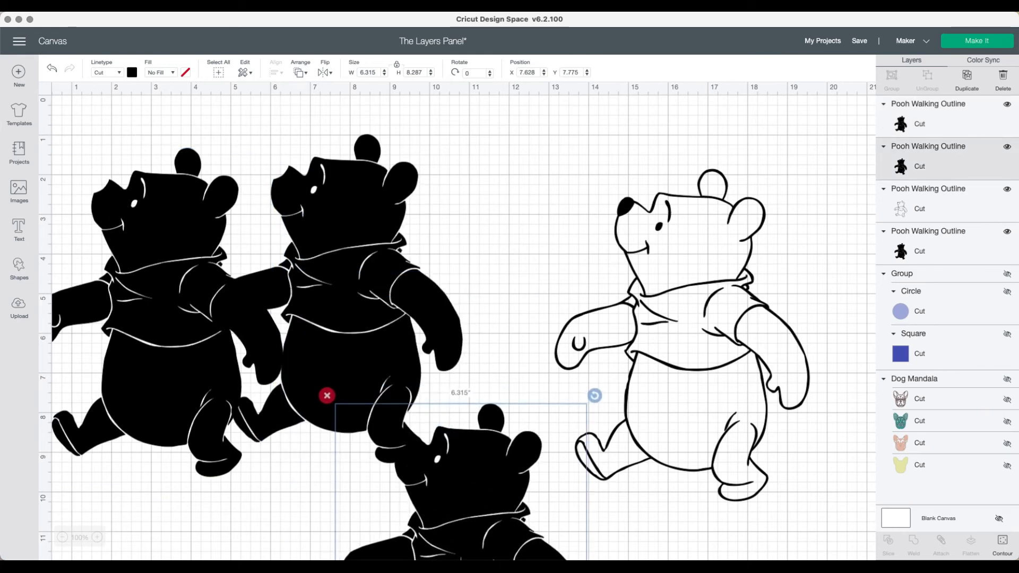
click(1006, 147)
click(1006, 104)
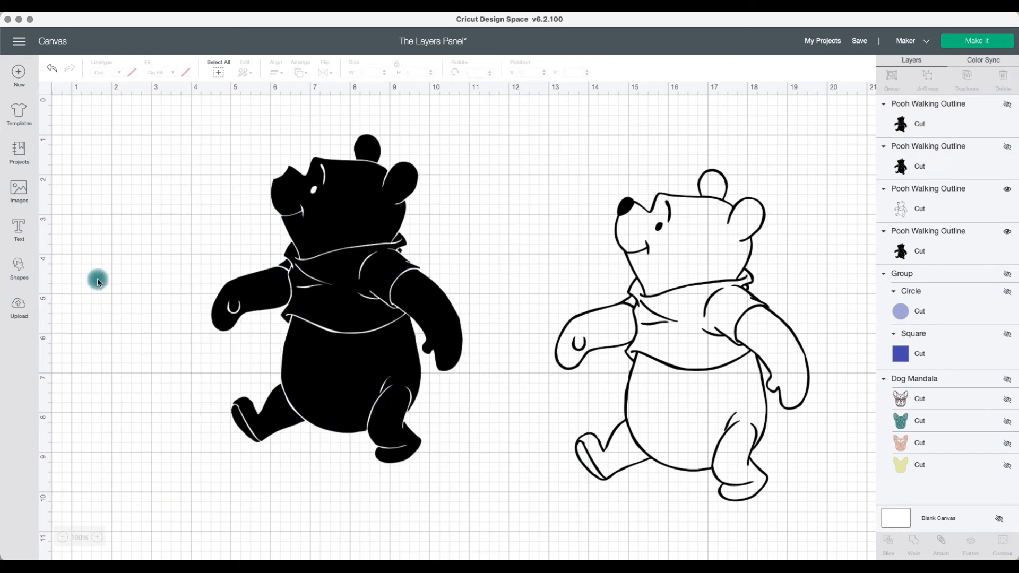
Hide the head contour and the shirt crease contours of the visible black Pooh silhouette.
click(264, 274)
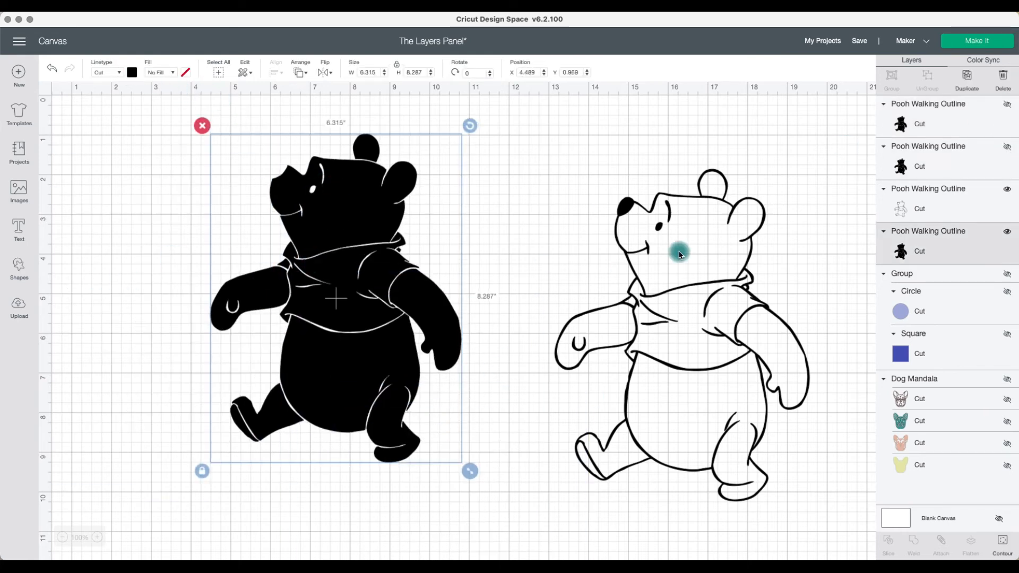
click(1006, 544)
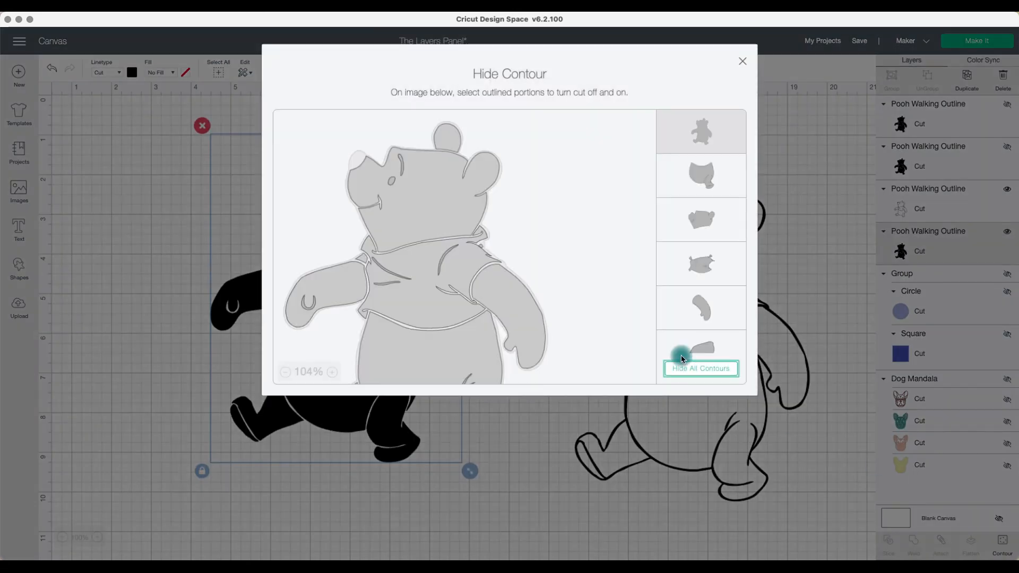
click(431, 212)
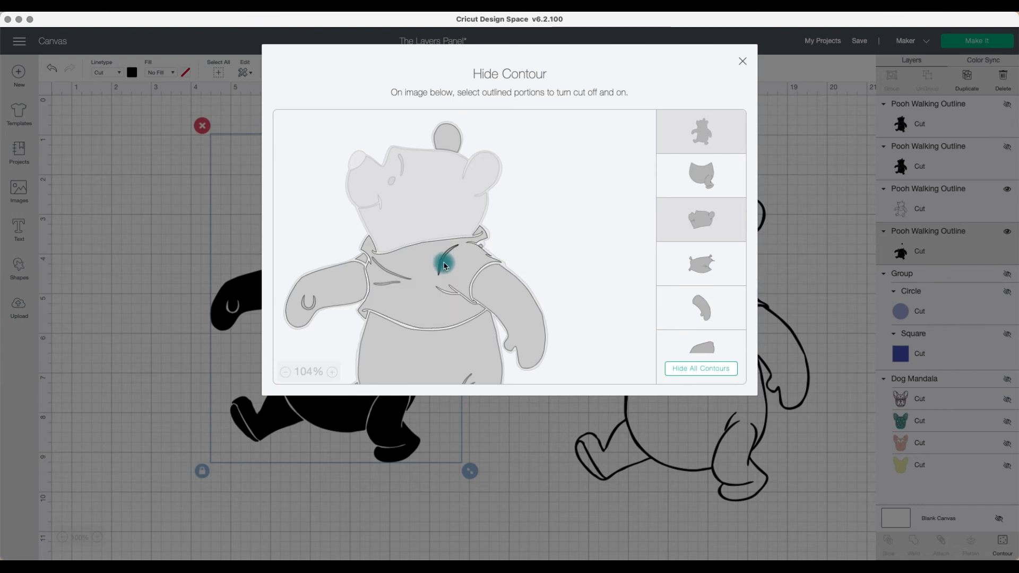
click(444, 263)
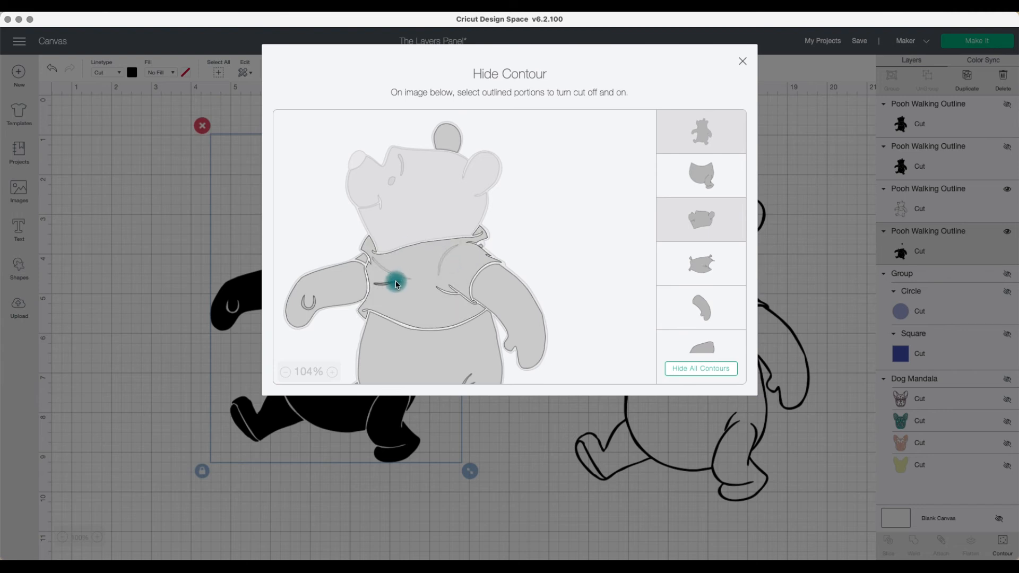
click(396, 286)
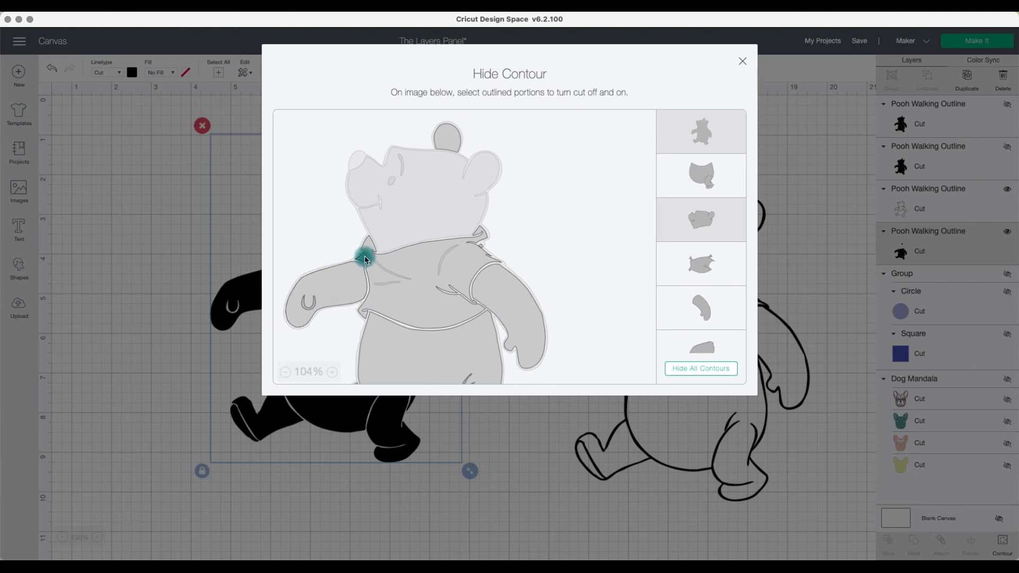
Hide the contours of both arms and their small detail lines in the Pooh silhouette.
click(364, 259)
click(348, 281)
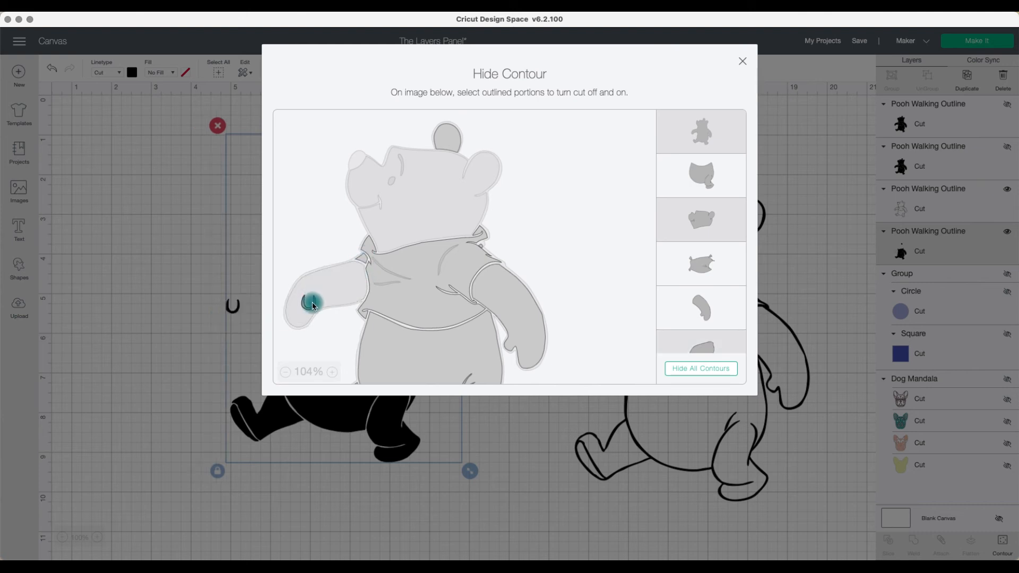
click(508, 314)
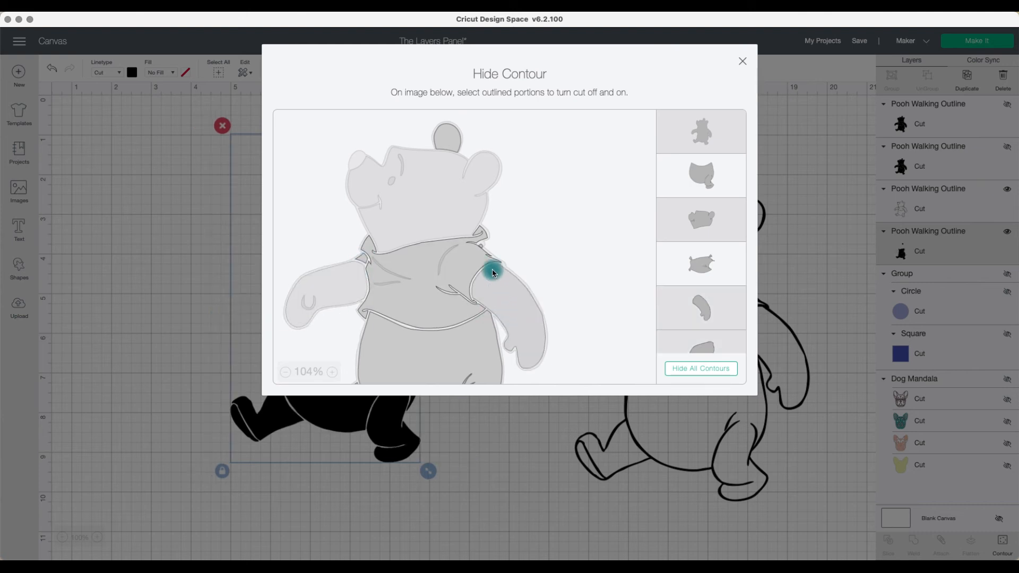
click(484, 292)
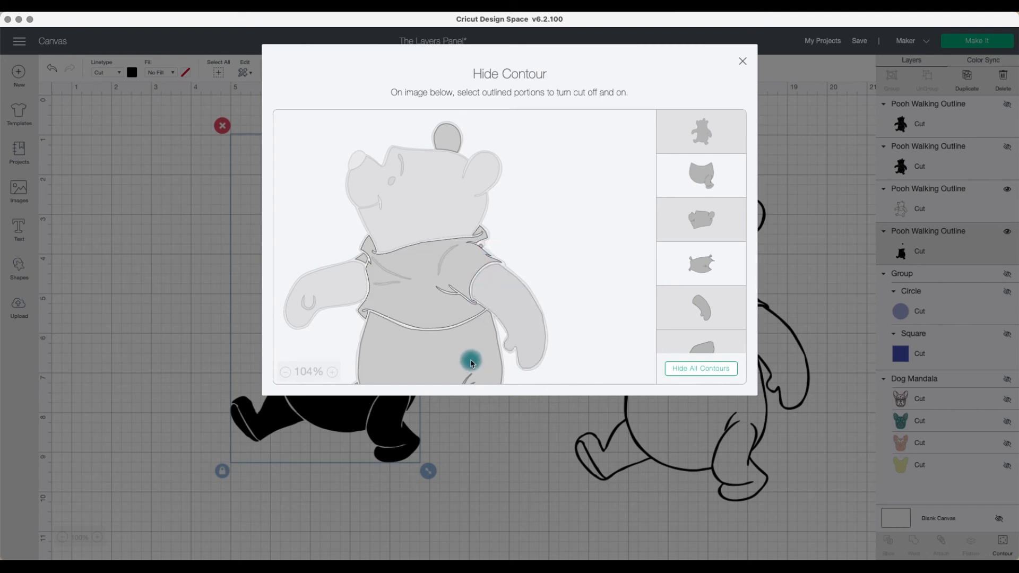
click(532, 307)
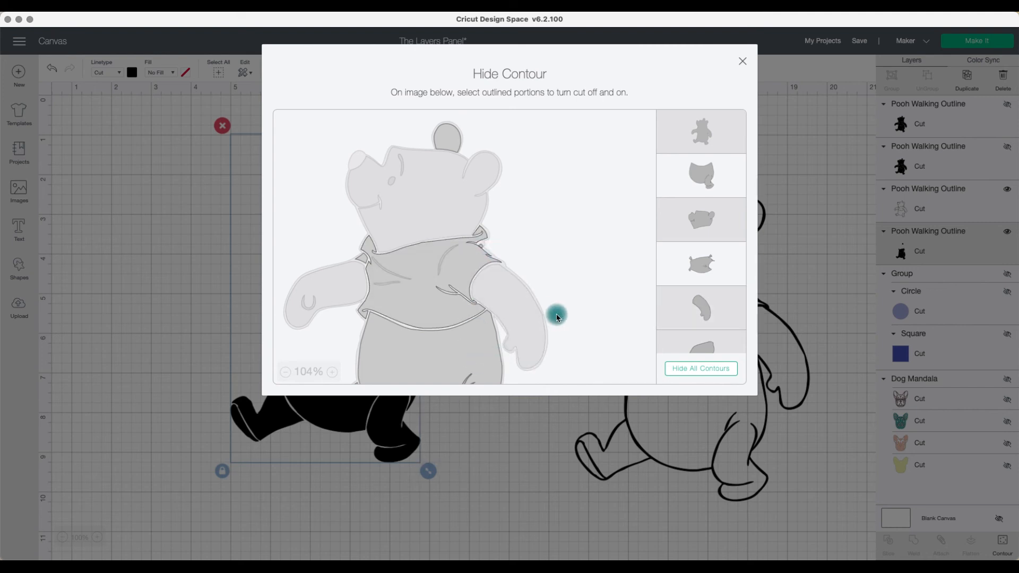
Hide the belly, leg and foot contours of the Pooh silhouette and return to the canvas.
scroll(502, 294, down, 5)
click(439, 230)
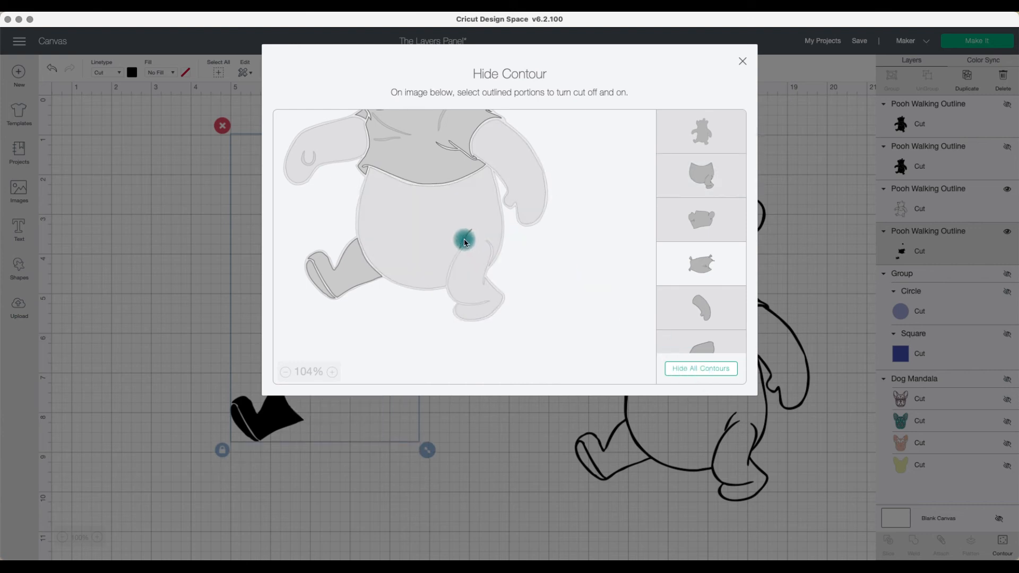
click(364, 262)
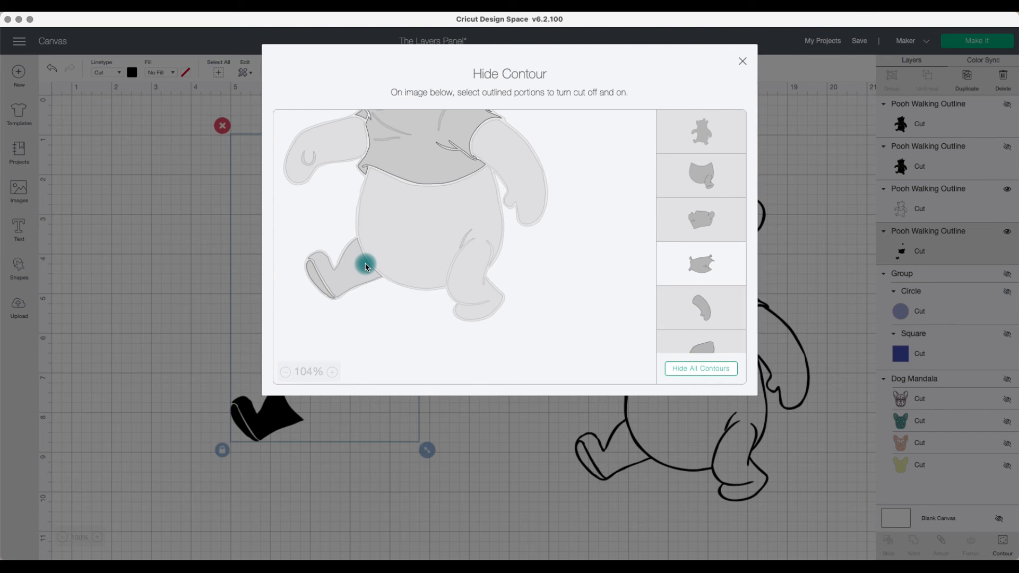
click(314, 280)
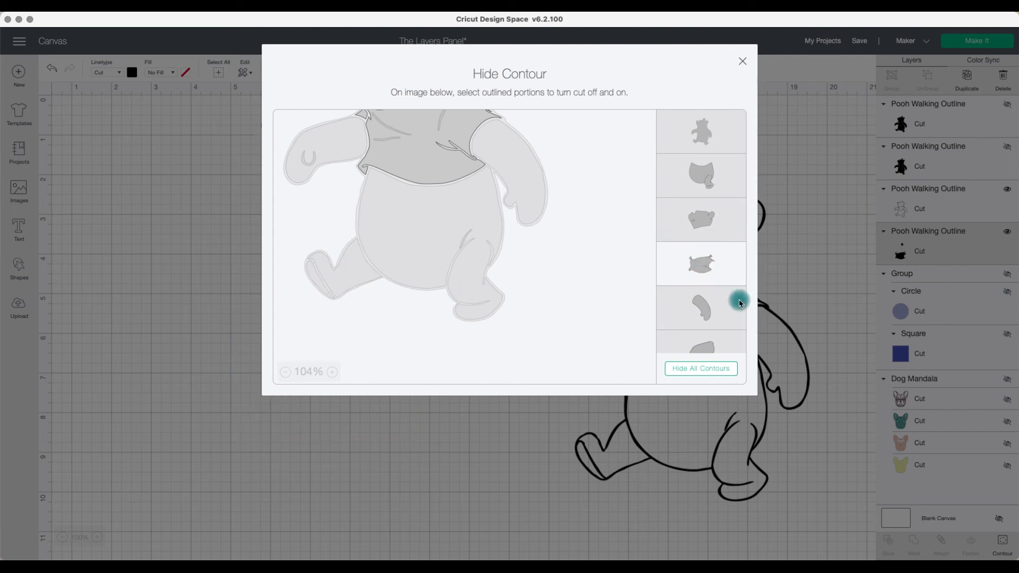
scroll(504, 273, up, 3)
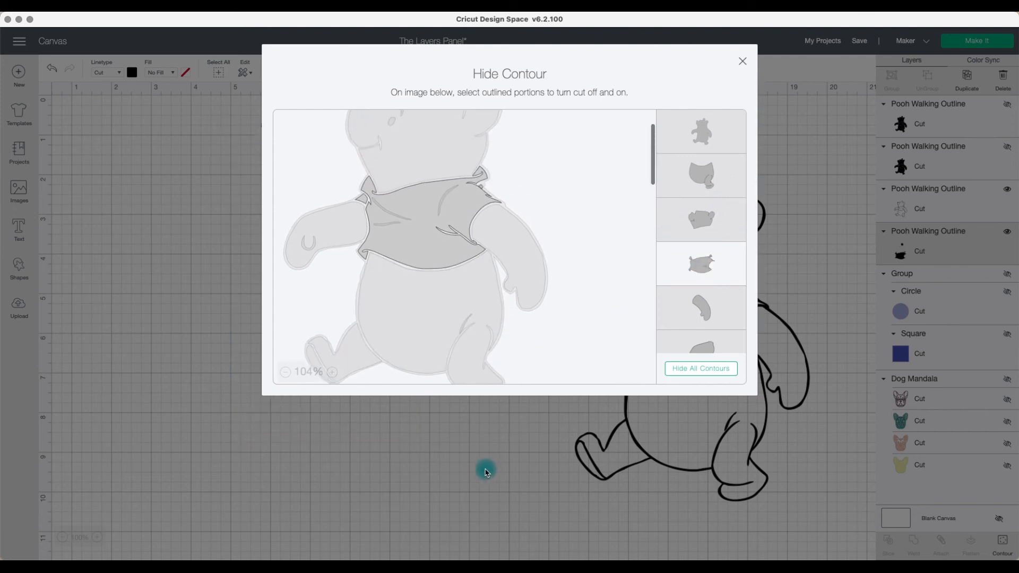
click(486, 472)
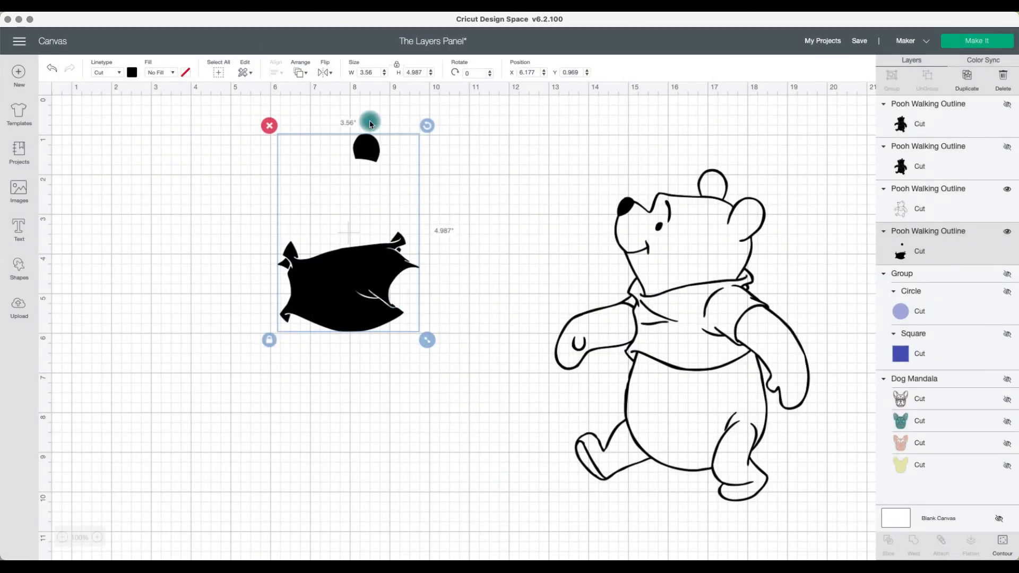
Hide the leftover ear contour to isolate the shirt, and set the shirt's material color to dark red.
click(1002, 544)
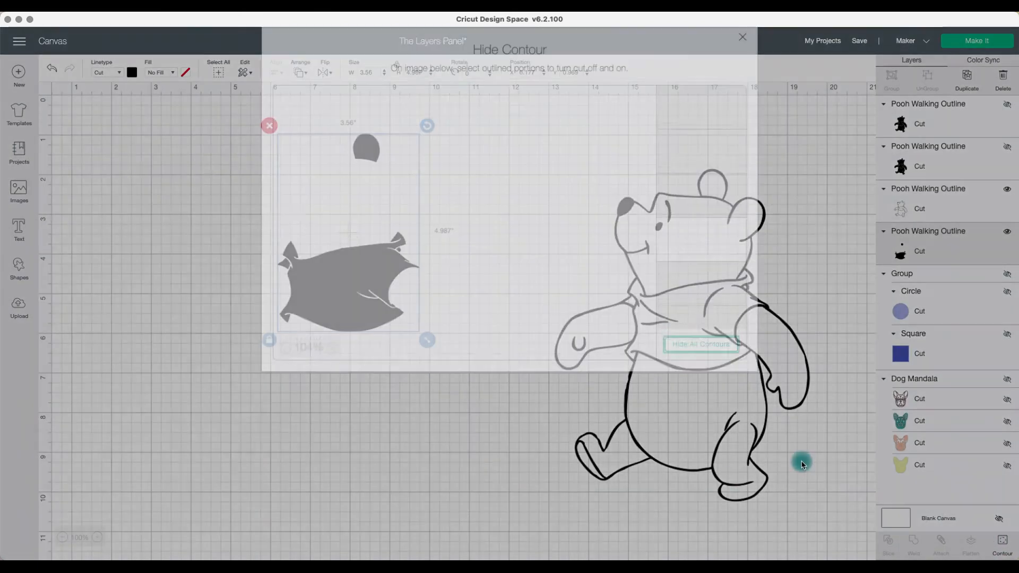
click(455, 140)
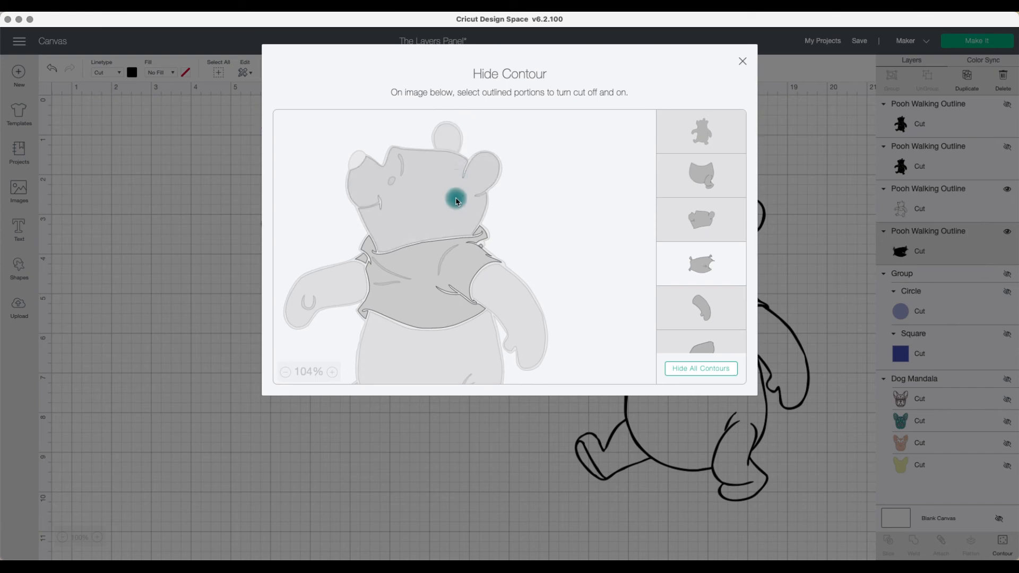
click(464, 439)
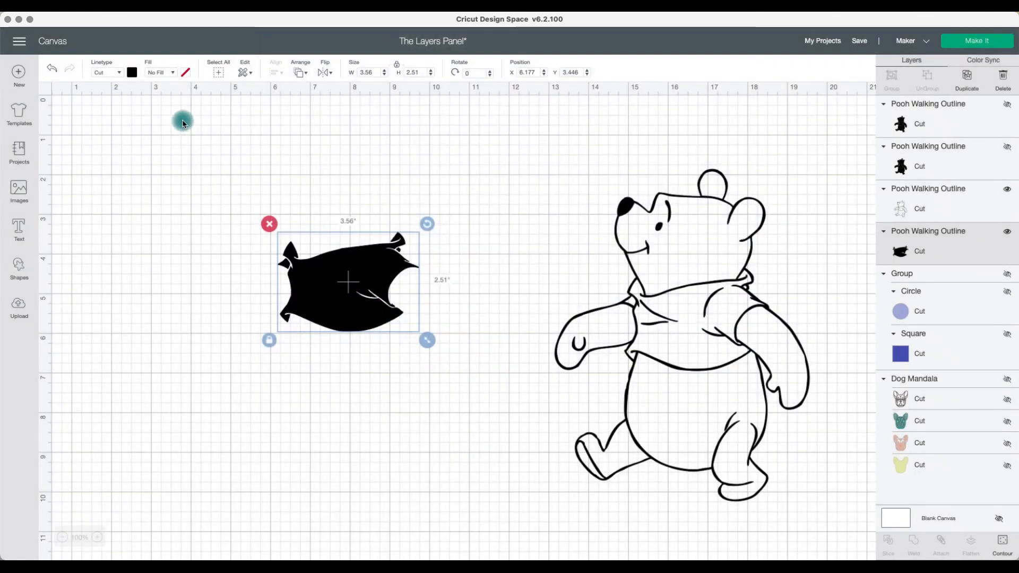
click(132, 72)
click(151, 161)
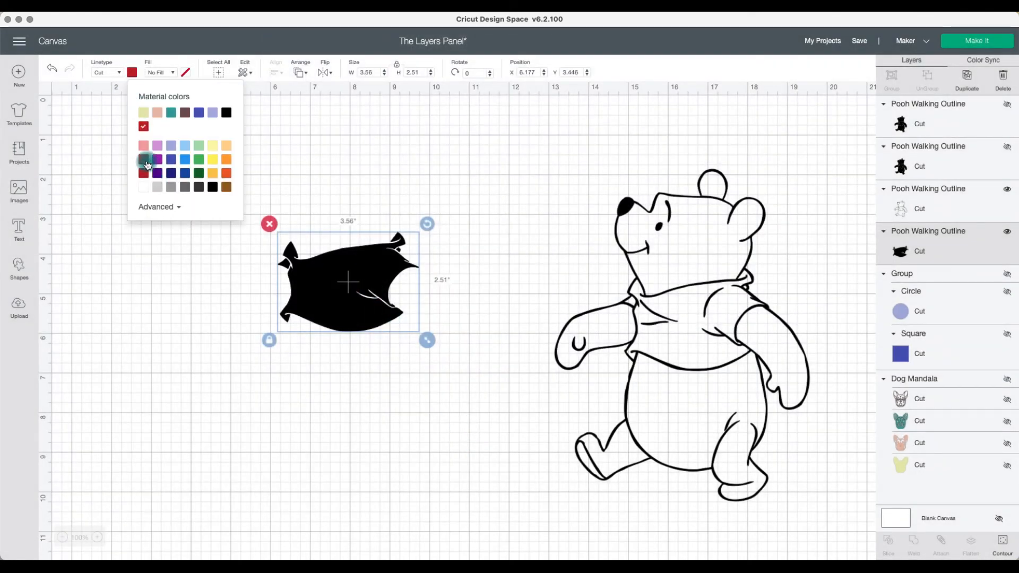
Fit the red shirt into the Pooh outline, then unhide the second black Pooh silhouette and move it to the empty canvas area.
drag(365, 318, 706, 356)
click(707, 356)
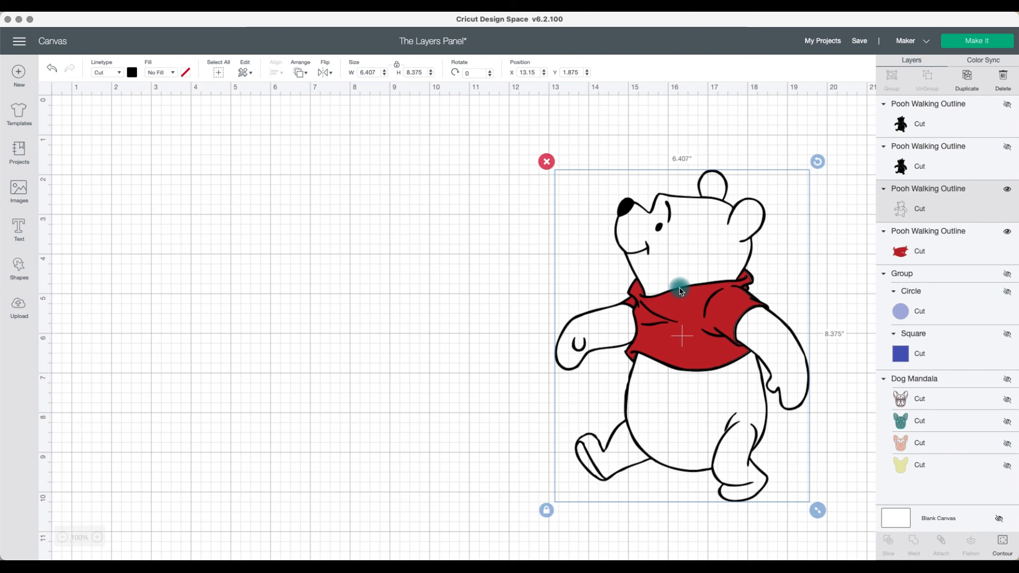
click(1007, 146)
drag(499, 457, 380, 278)
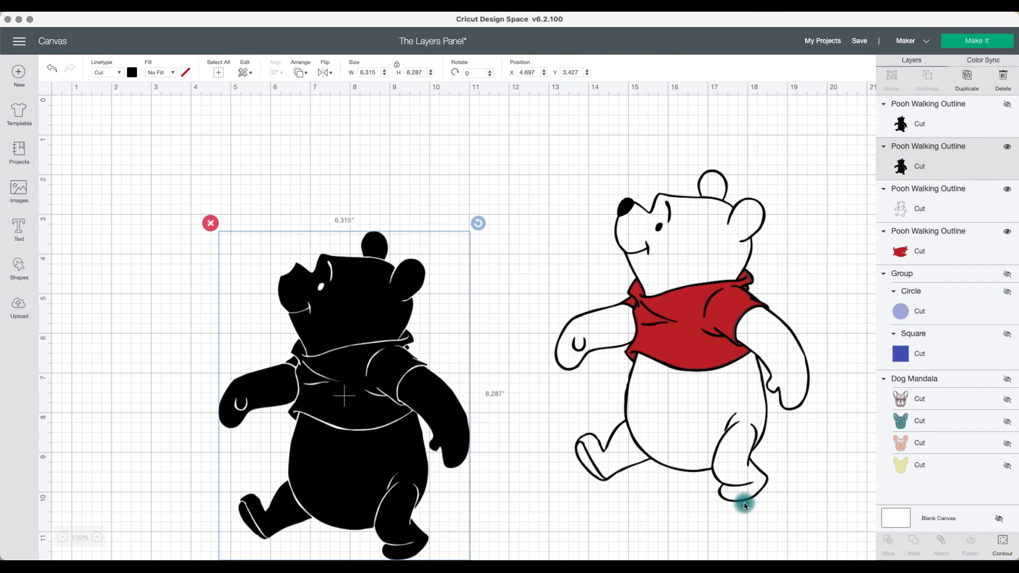
Hide the shirt, collar and crease contours of the second black silhouette, leaving only the head, arms and lower body.
click(990, 550)
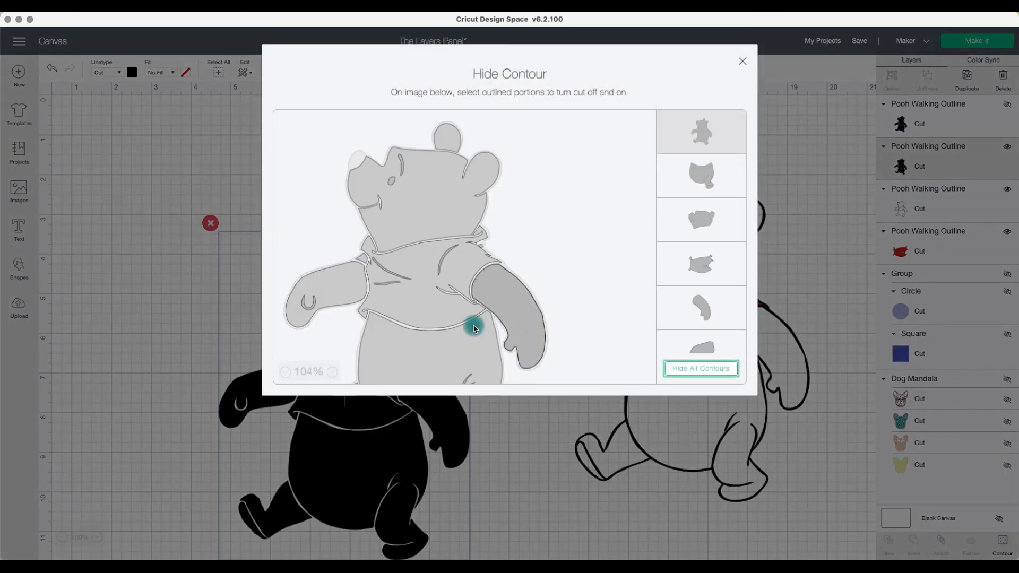
click(421, 302)
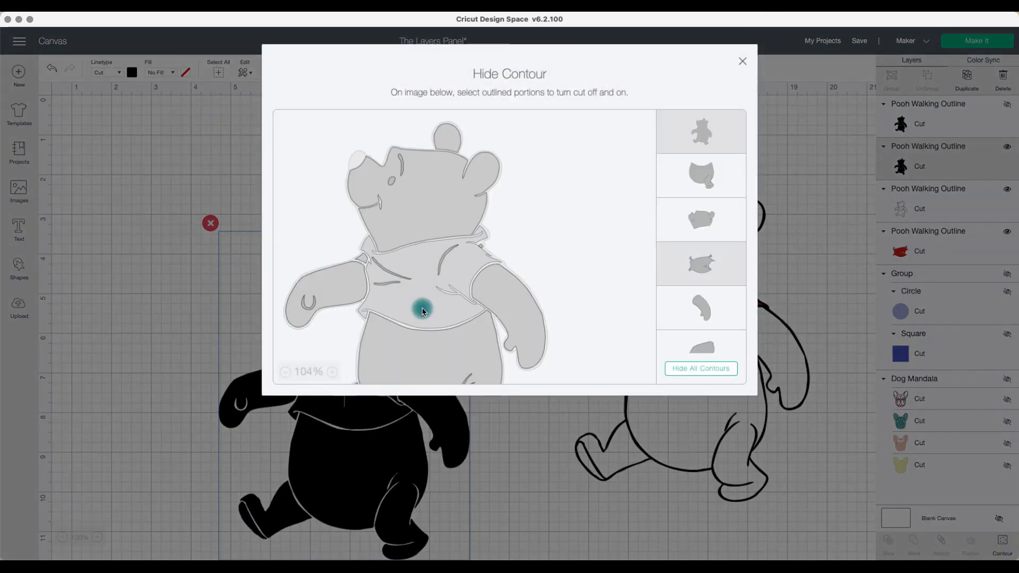
click(392, 273)
click(392, 283)
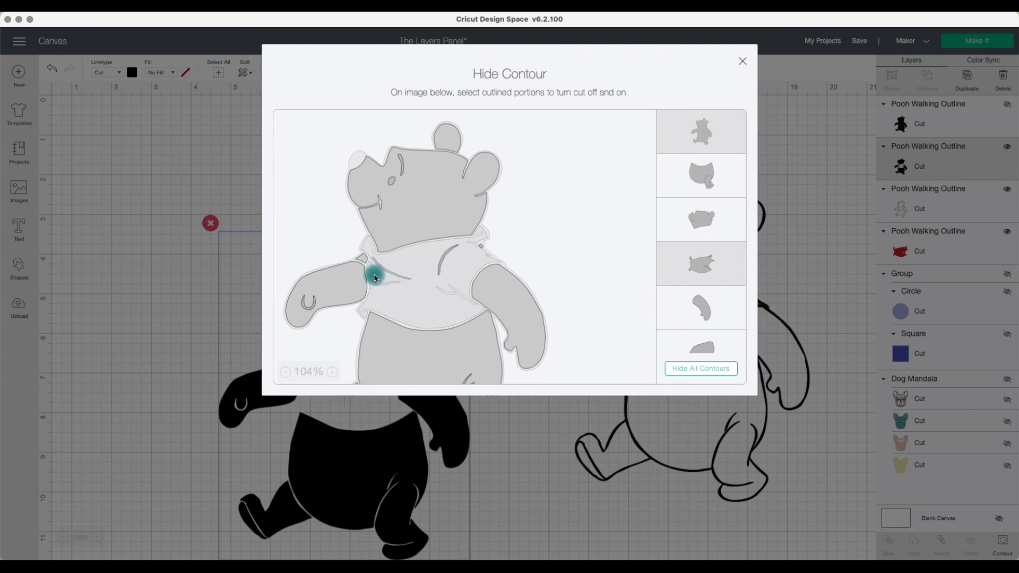
click(363, 260)
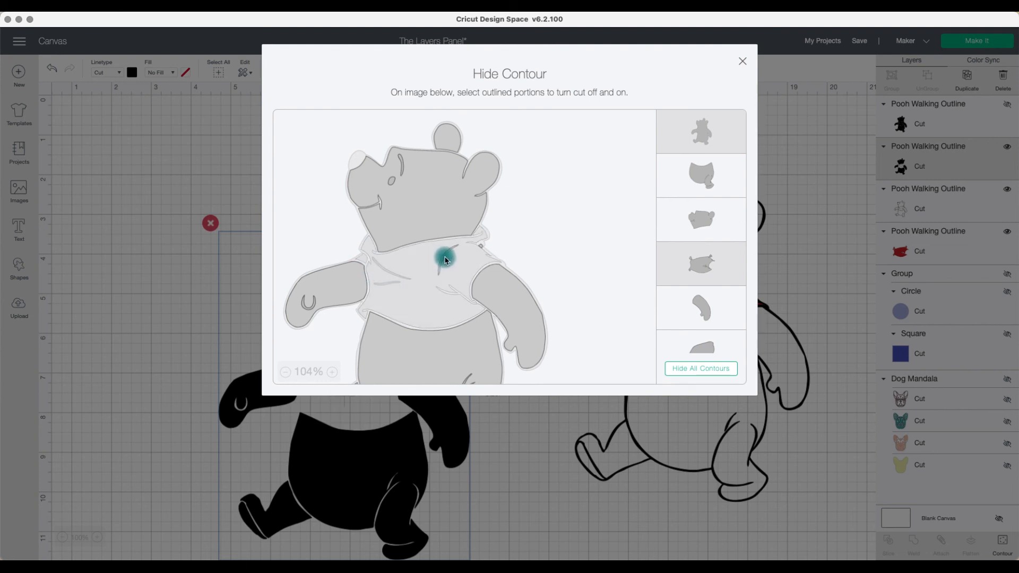
click(452, 265)
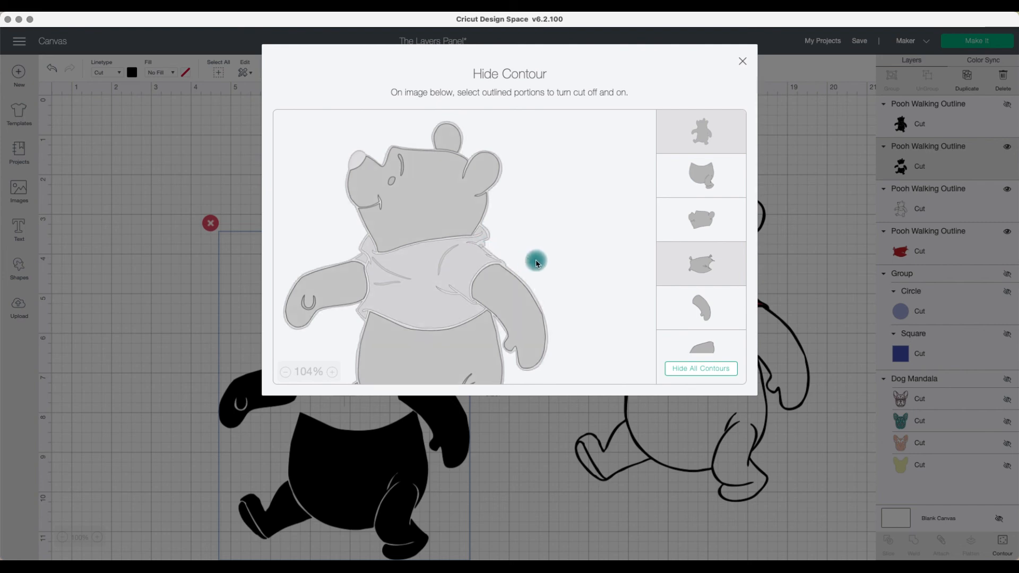
click(524, 428)
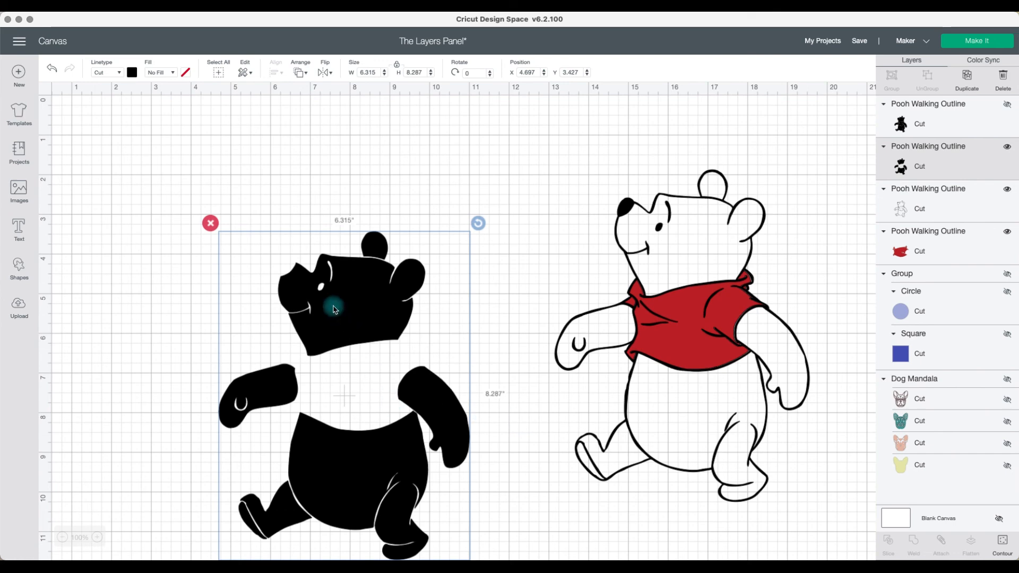
Set the body layer's material color to golden yellow and fit it into the Pooh outline with the red shirt.
click(132, 72)
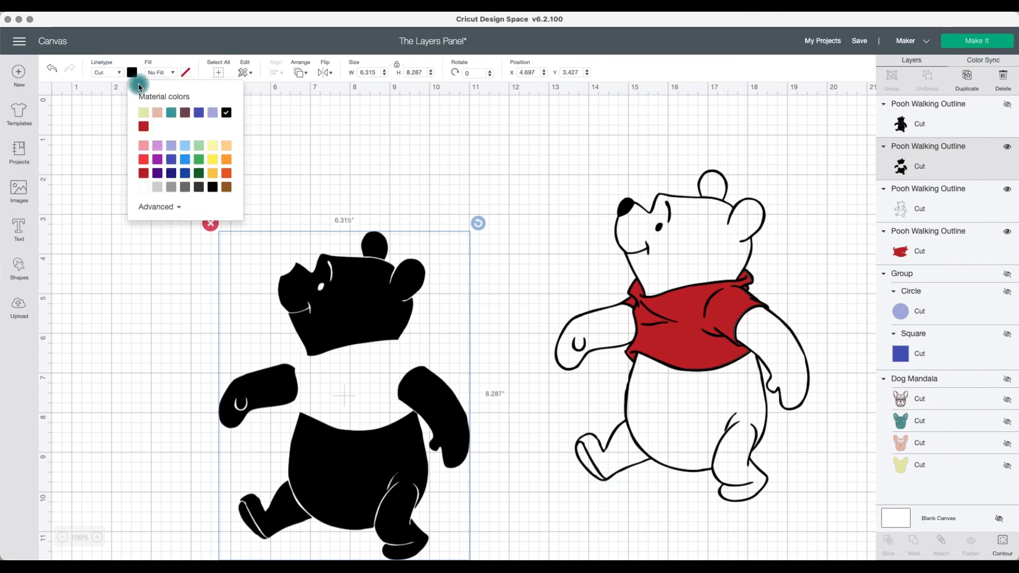
click(212, 173)
drag(359, 281, 699, 228)
click(489, 257)
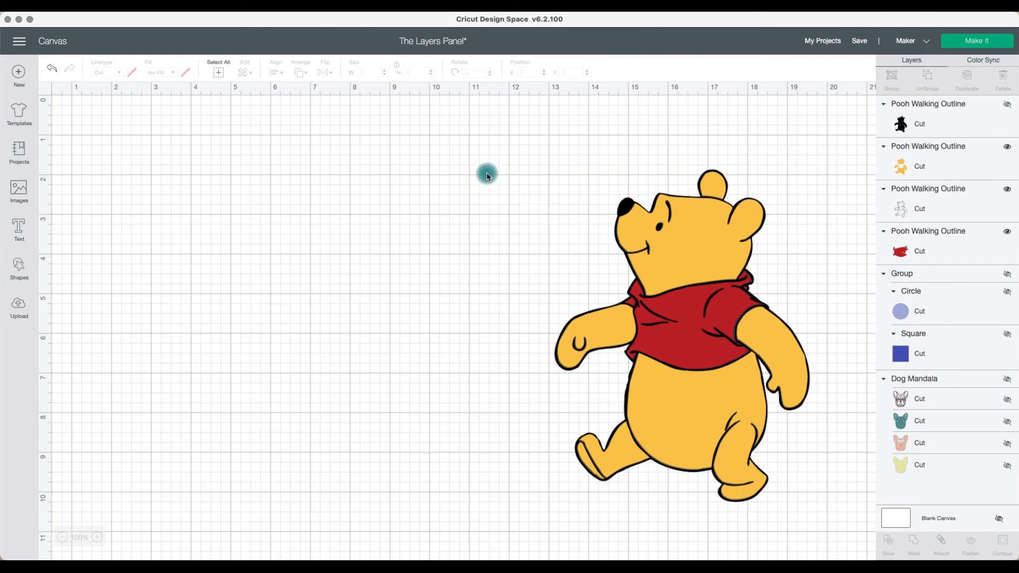
Insert the purchased multi-layer Pooh Walking image from the pooh image results onto the canvas.
click(19, 188)
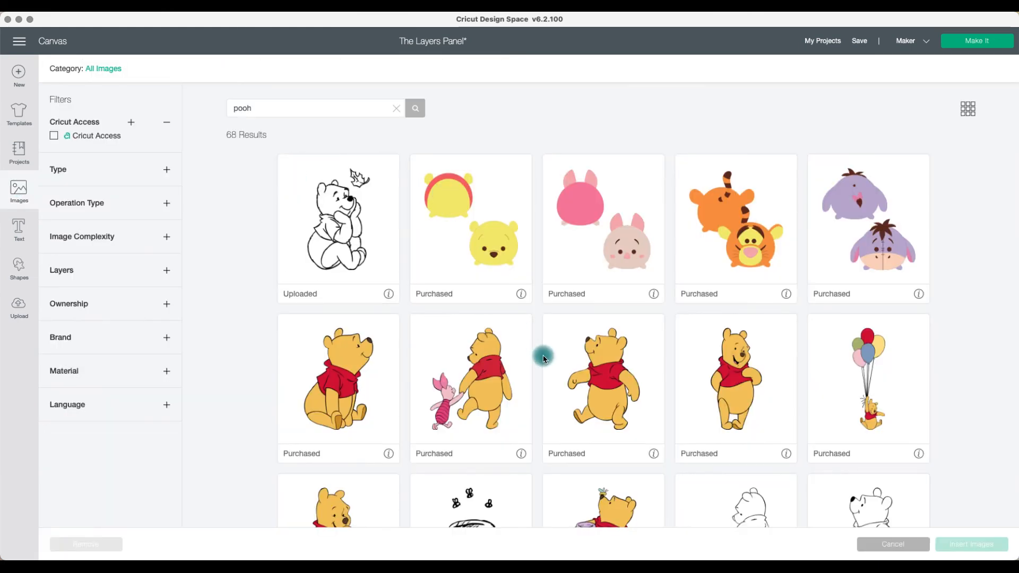
scroll(543, 359, down, 1)
click(618, 361)
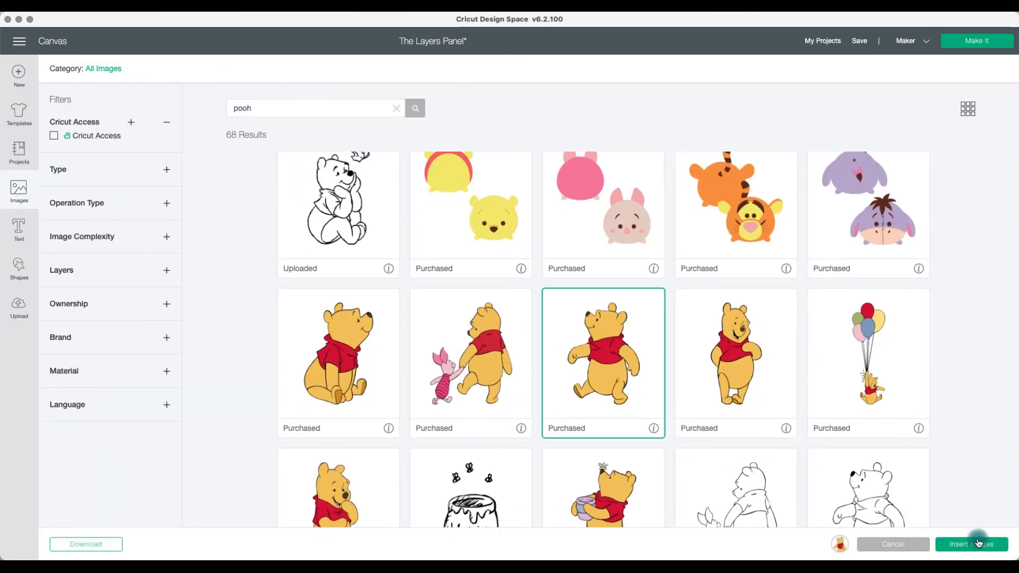
click(976, 543)
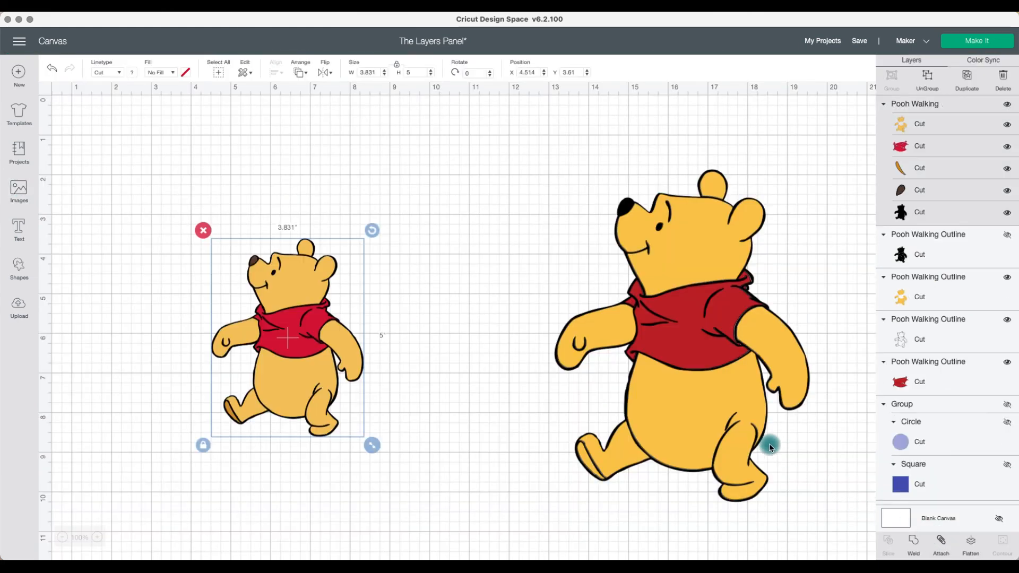
Enlarge the inserted Pooh Walking image to about 5.9 by 7.7 inches and position it beside the self-layered Pooh.
drag(311, 347, 436, 300)
drag(499, 395, 614, 503)
drag(471, 419, 348, 358)
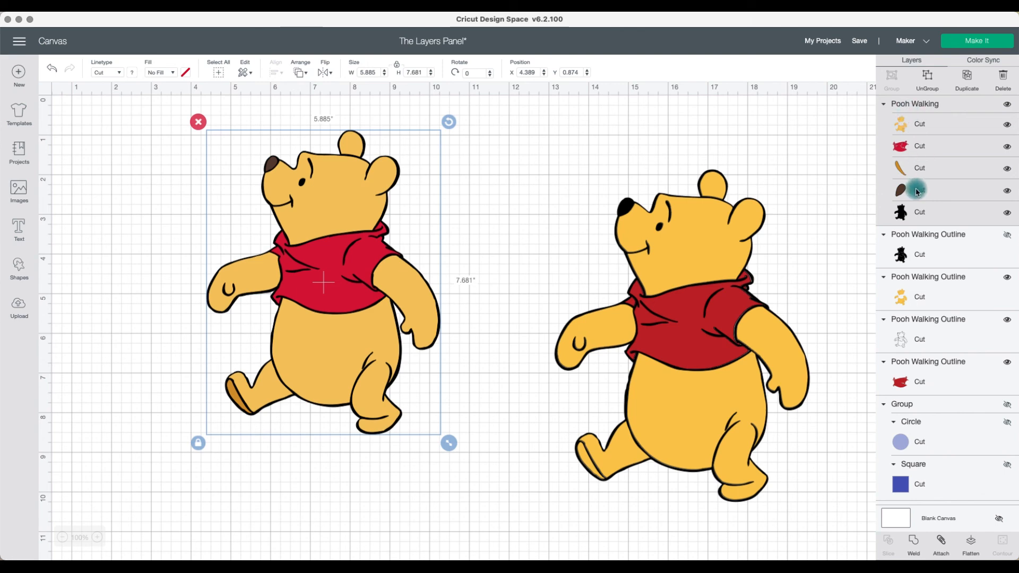